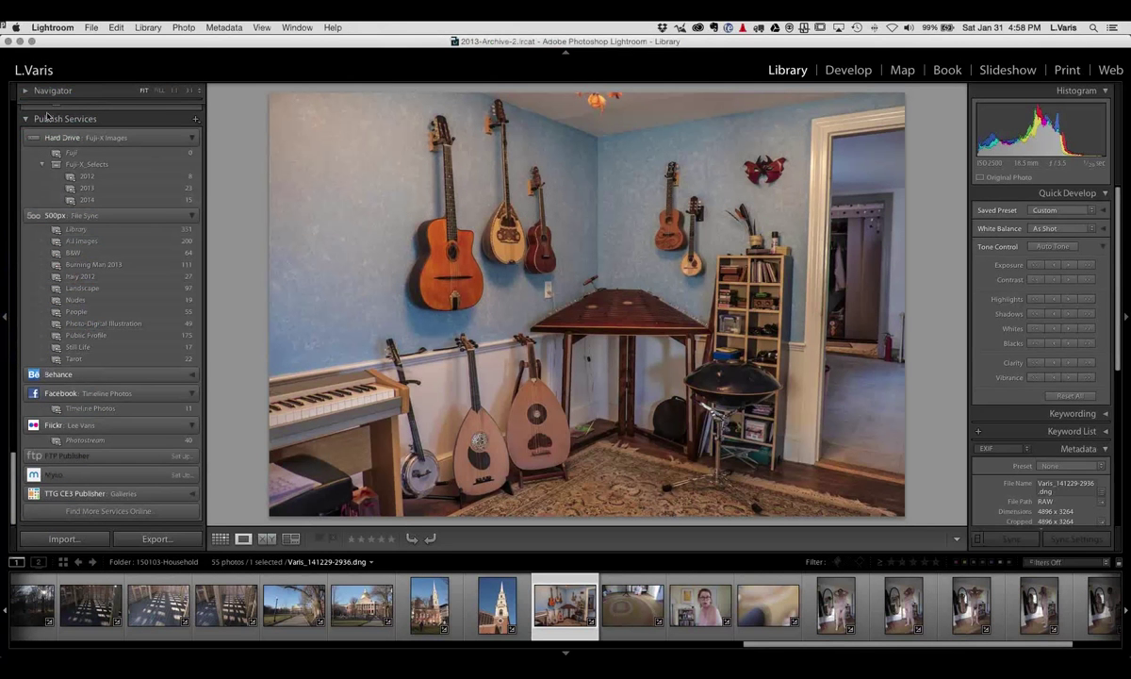
Open the recent Zone_Test.lrcat catalog and relaunch Lightroom with it
click(91, 27)
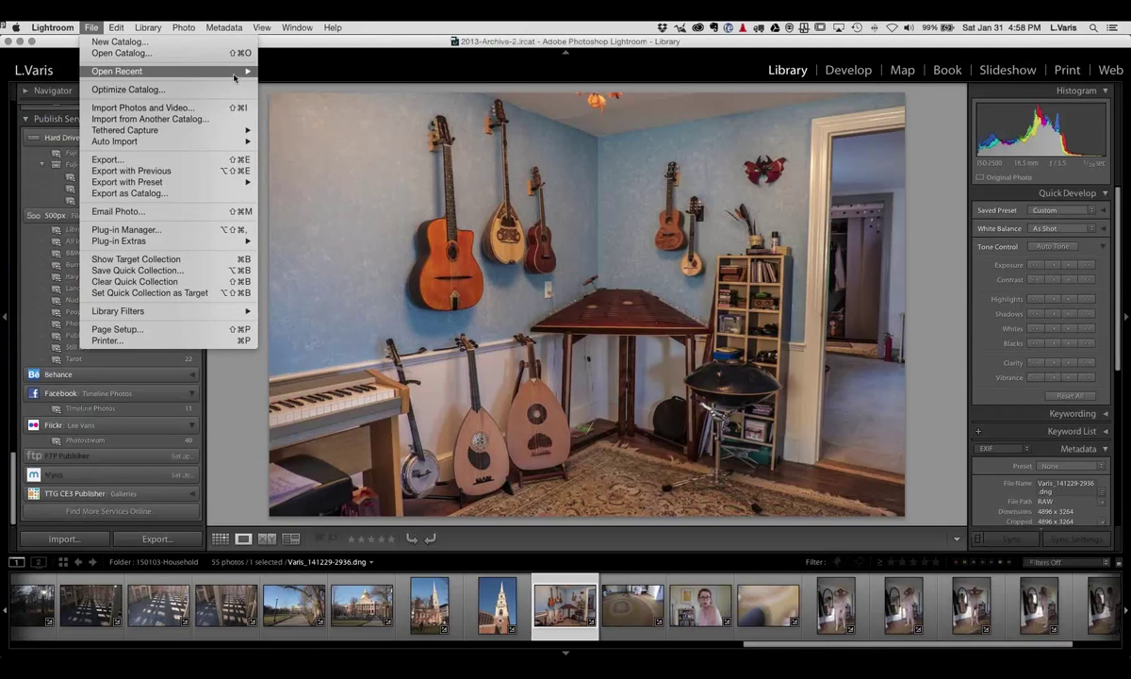
mouse_move(234, 77)
click(271, 82)
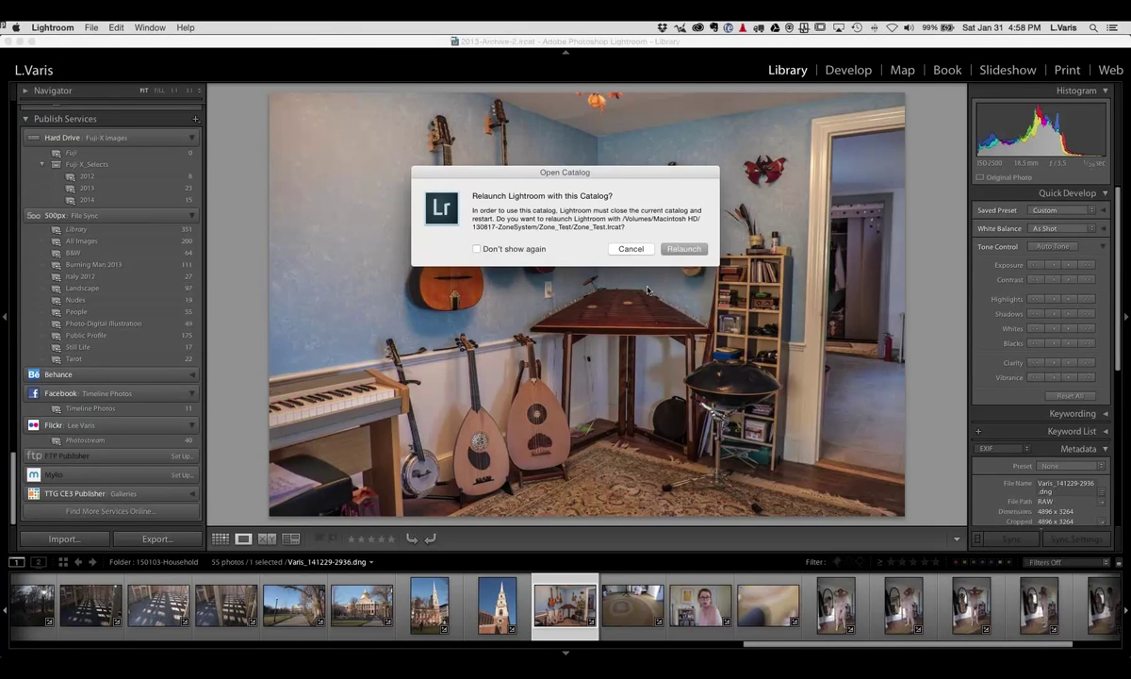
click(683, 249)
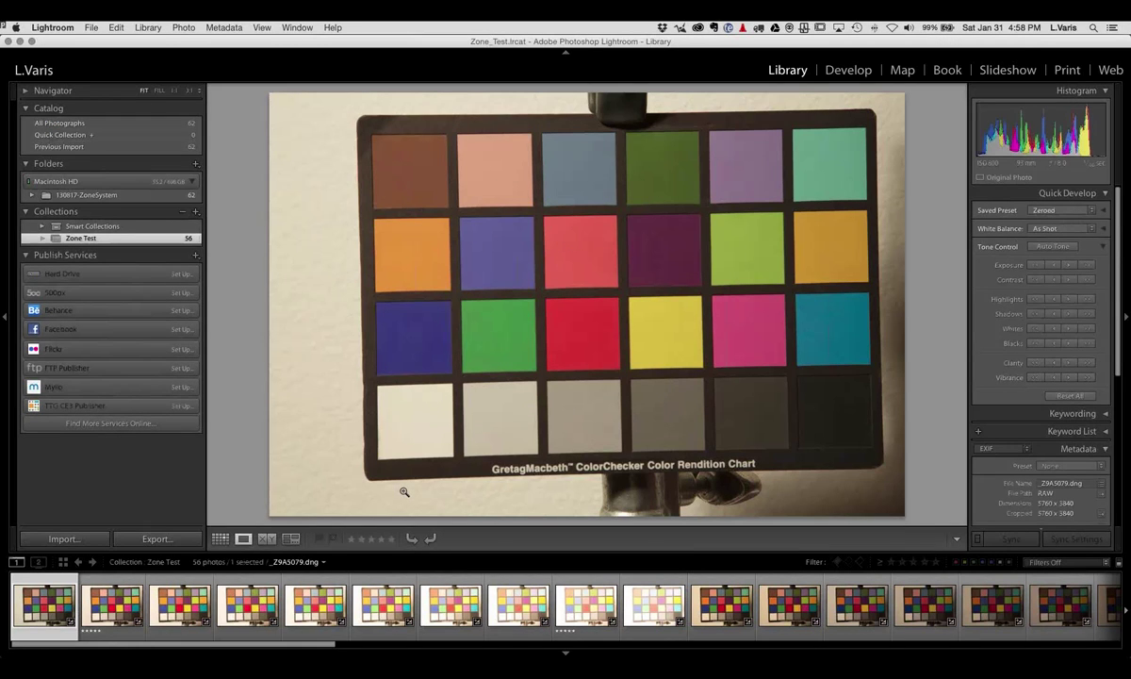
key(g)
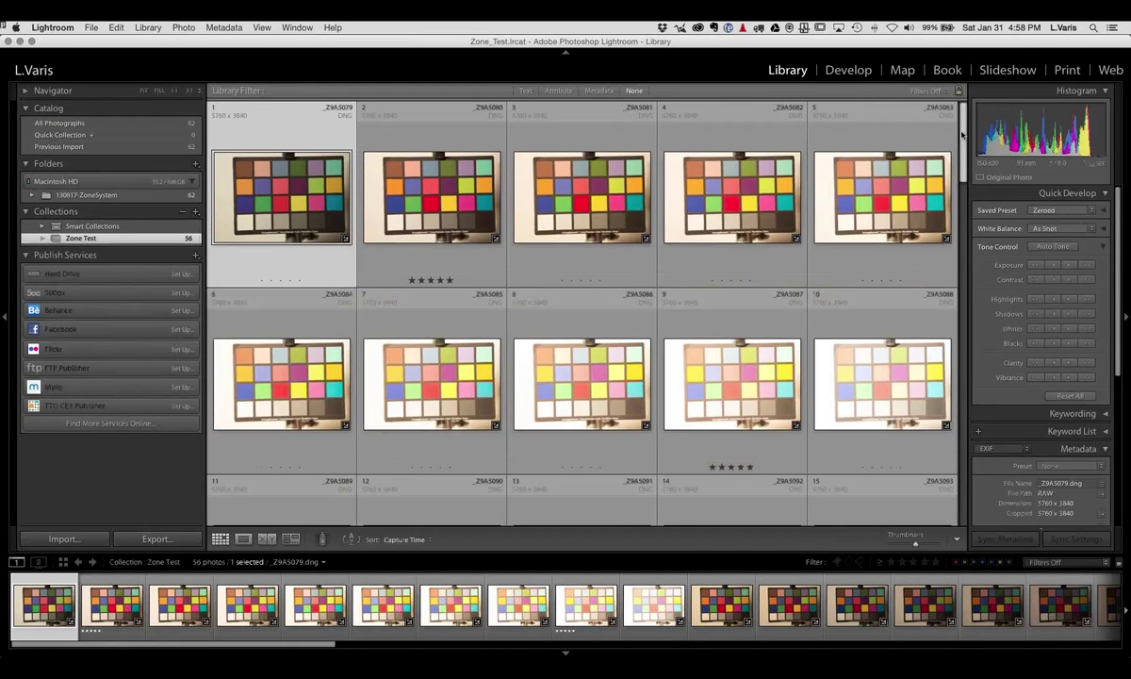
drag(961, 135, 958, 94)
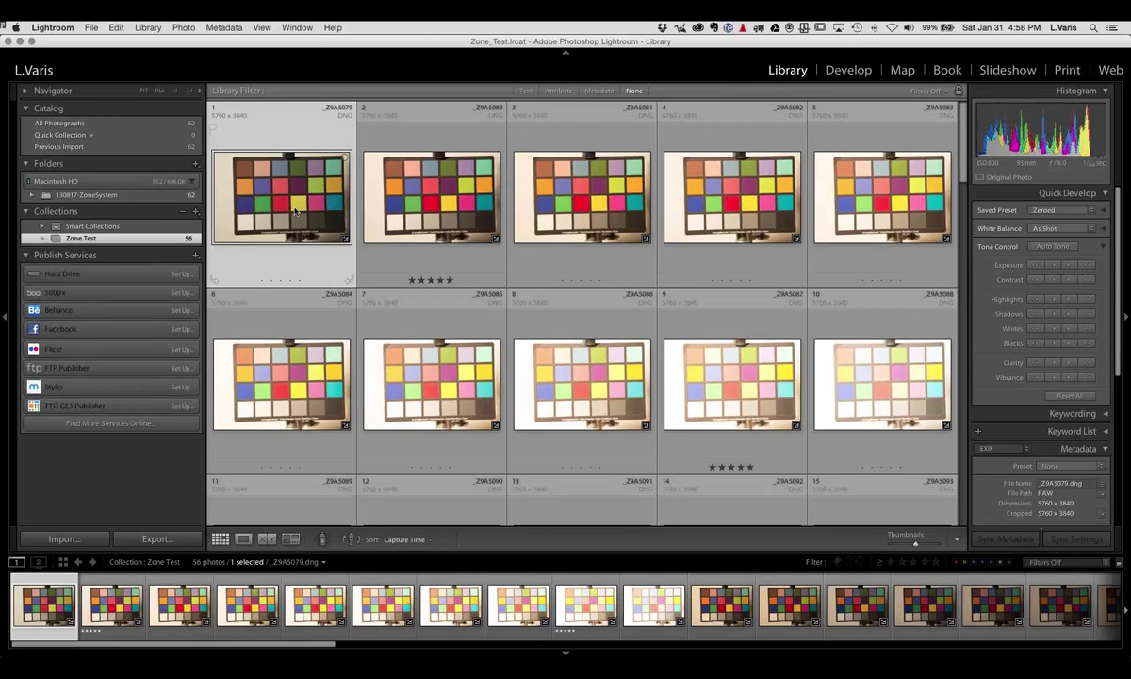
double_click(295, 211)
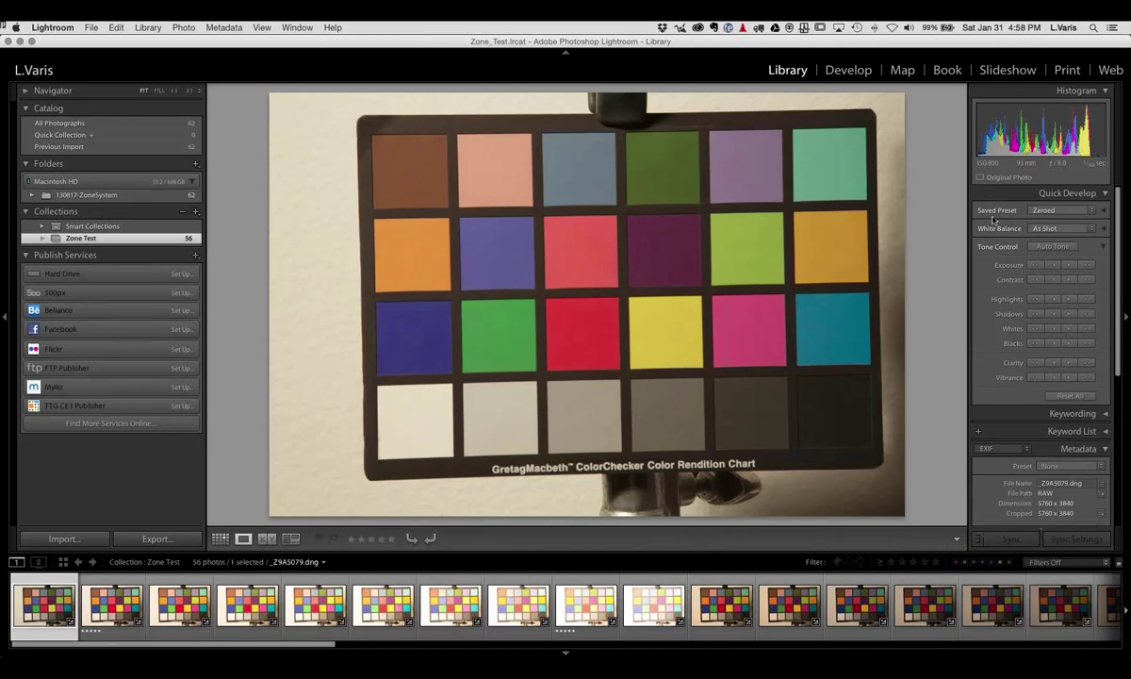
In Develop, set the first chart photo's white balance from the light grey patch to Temp 3150, Tint +10
click(845, 71)
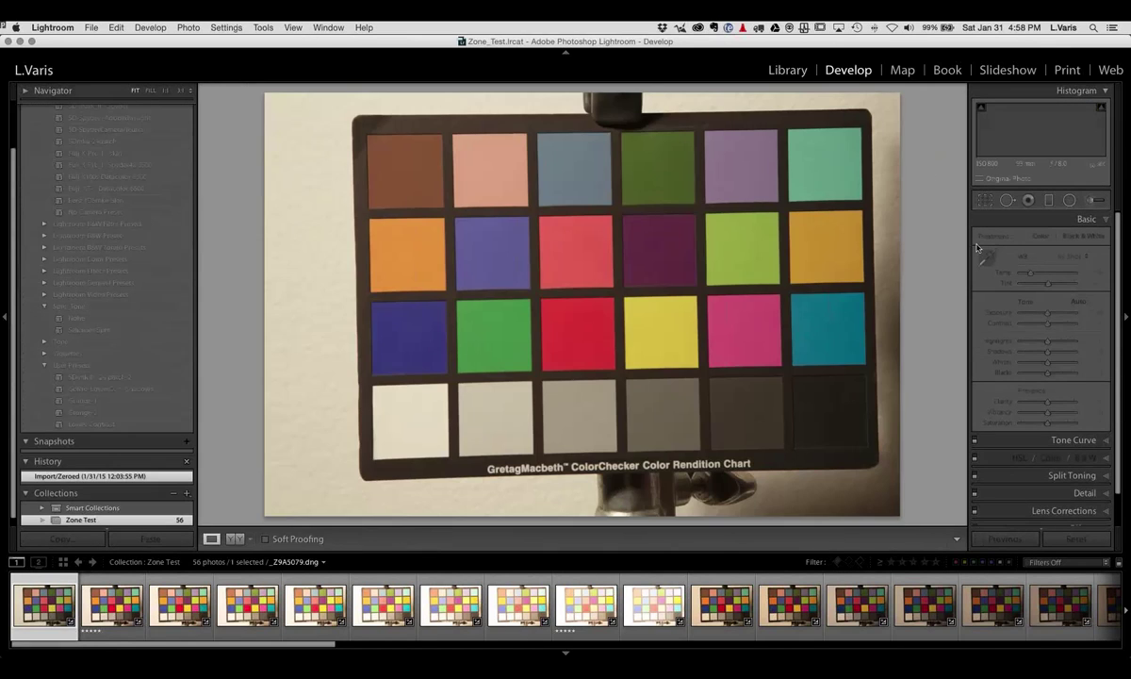
click(983, 255)
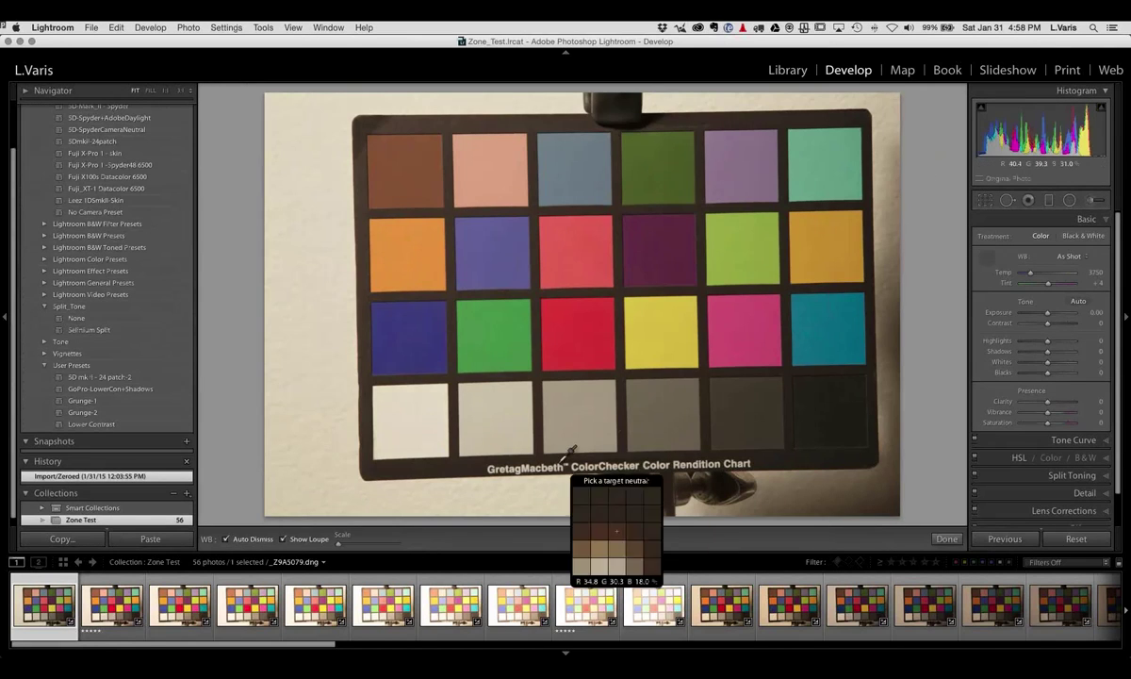
click(497, 412)
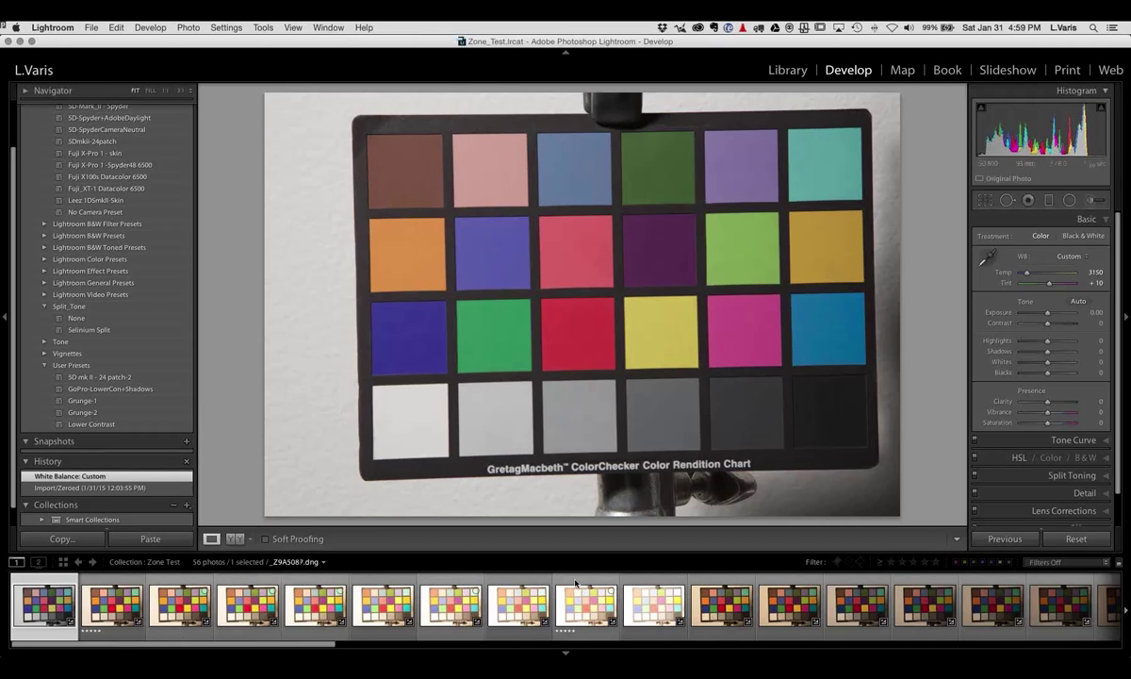
Select all 27 chart photos in the filmstrip and synchronize the Temp 3150, Tint +10 white balance to them
scroll(736, 608, down, 1)
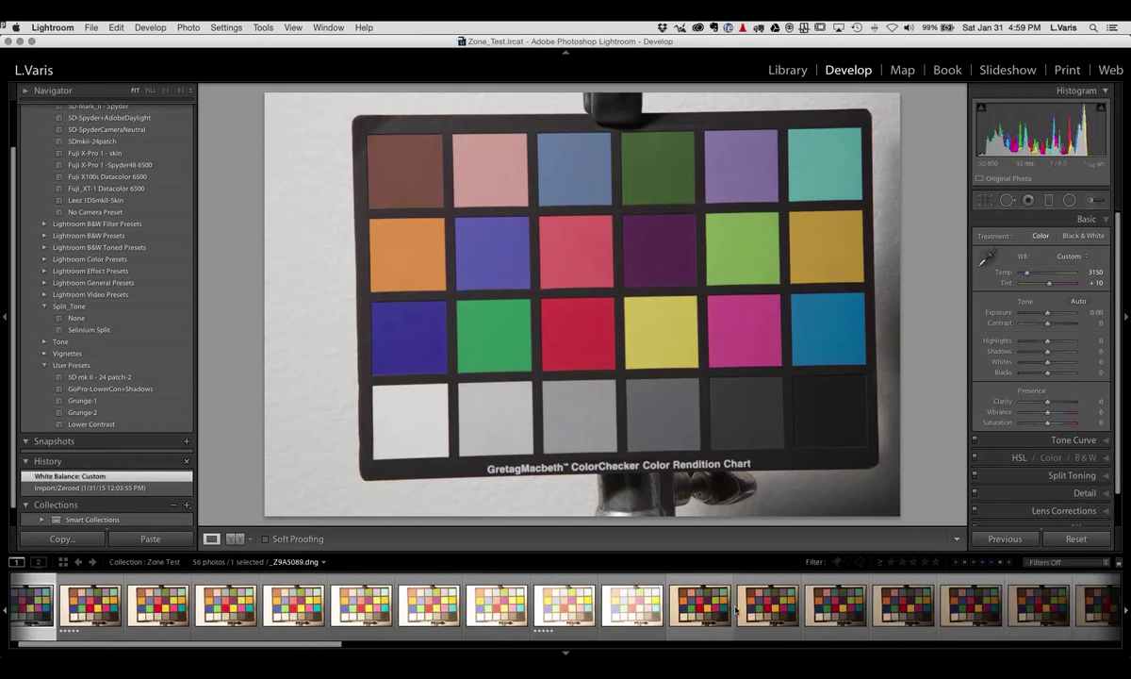
scroll(736, 609, down, 10)
scroll(736, 607, down, 8)
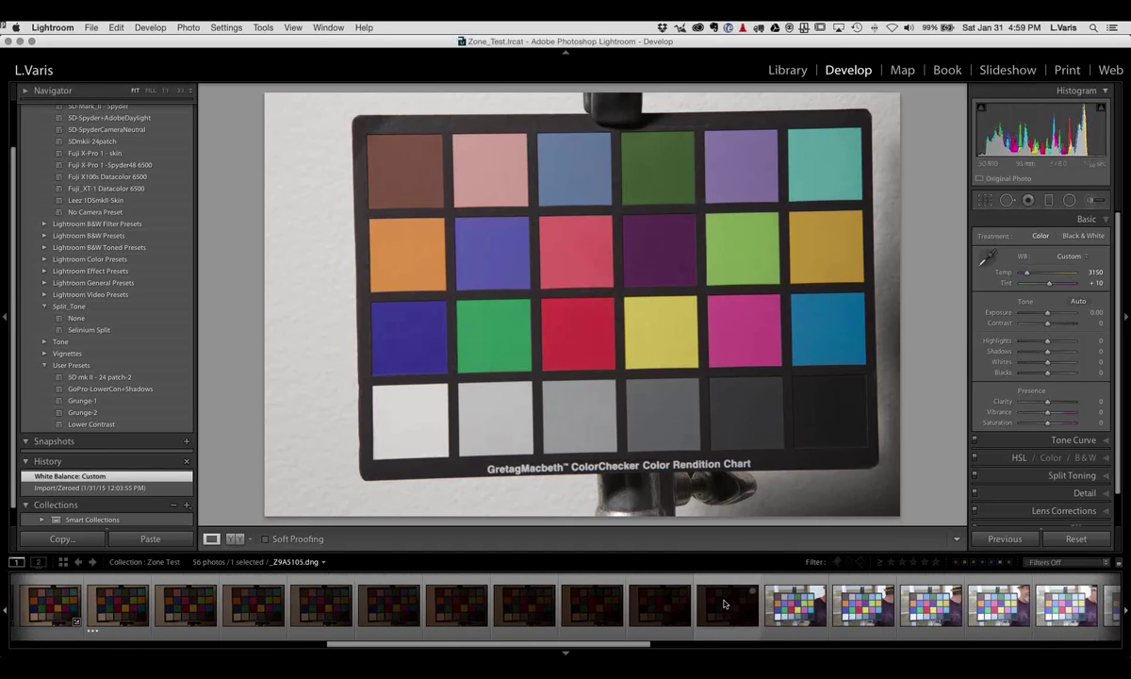
shift+click(727, 611)
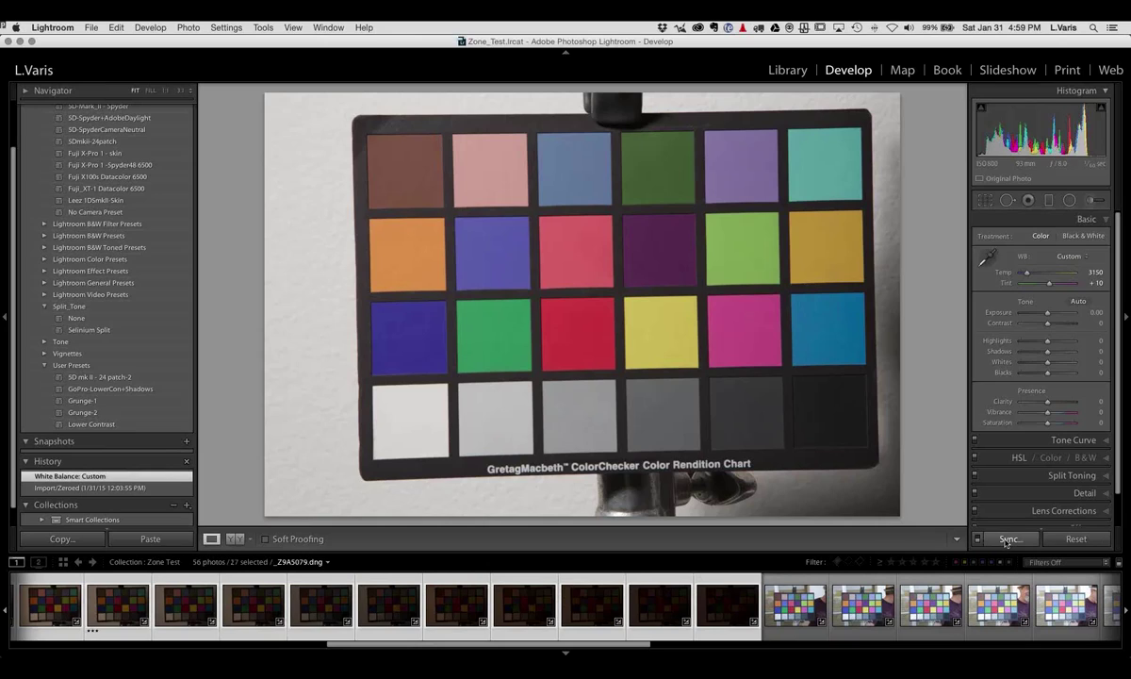
click(1009, 539)
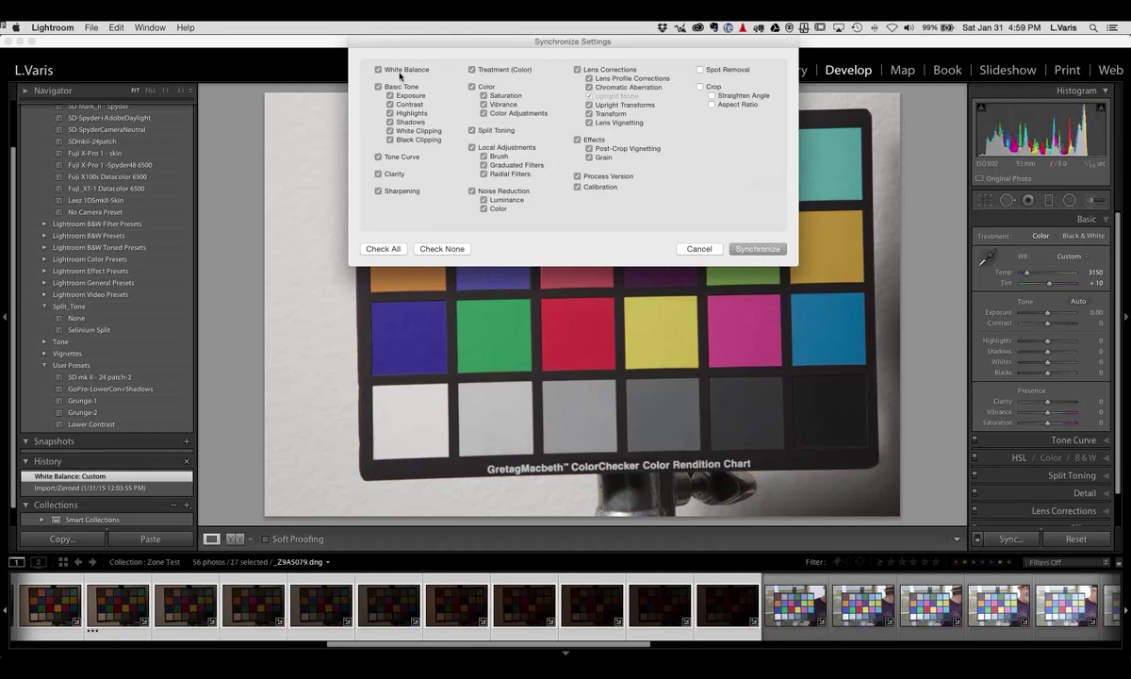
click(755, 249)
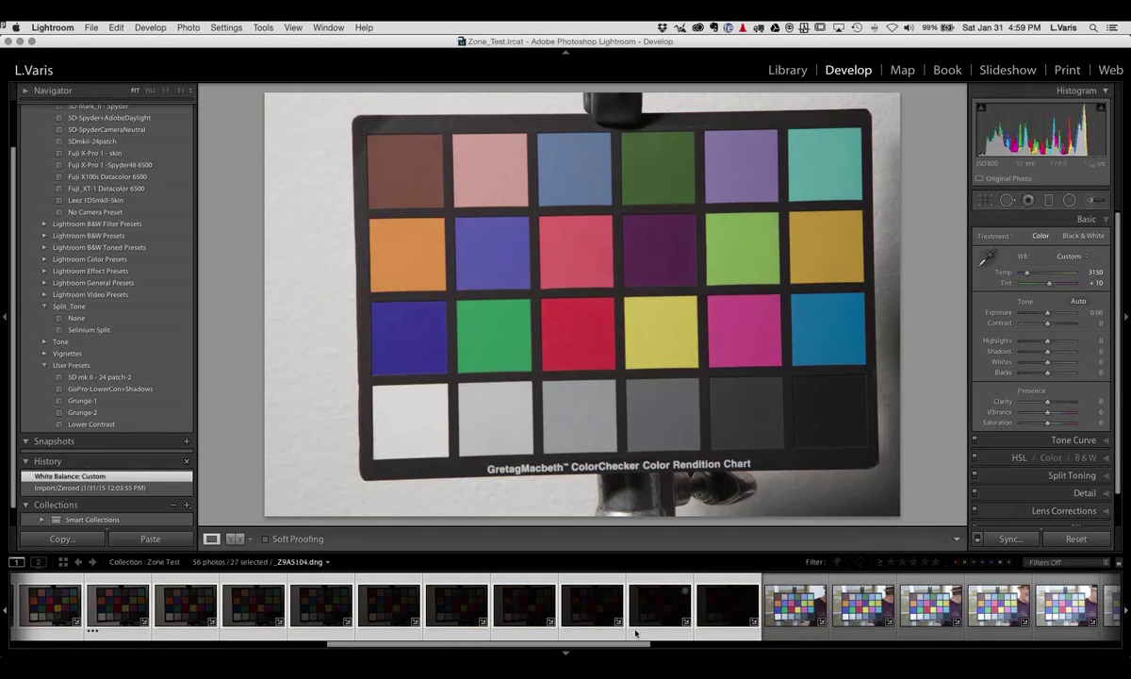
Return to the start of the filmstrip and view the second, then the third synced photo, _Z9A5081.dng
drag(629, 646, 212, 629)
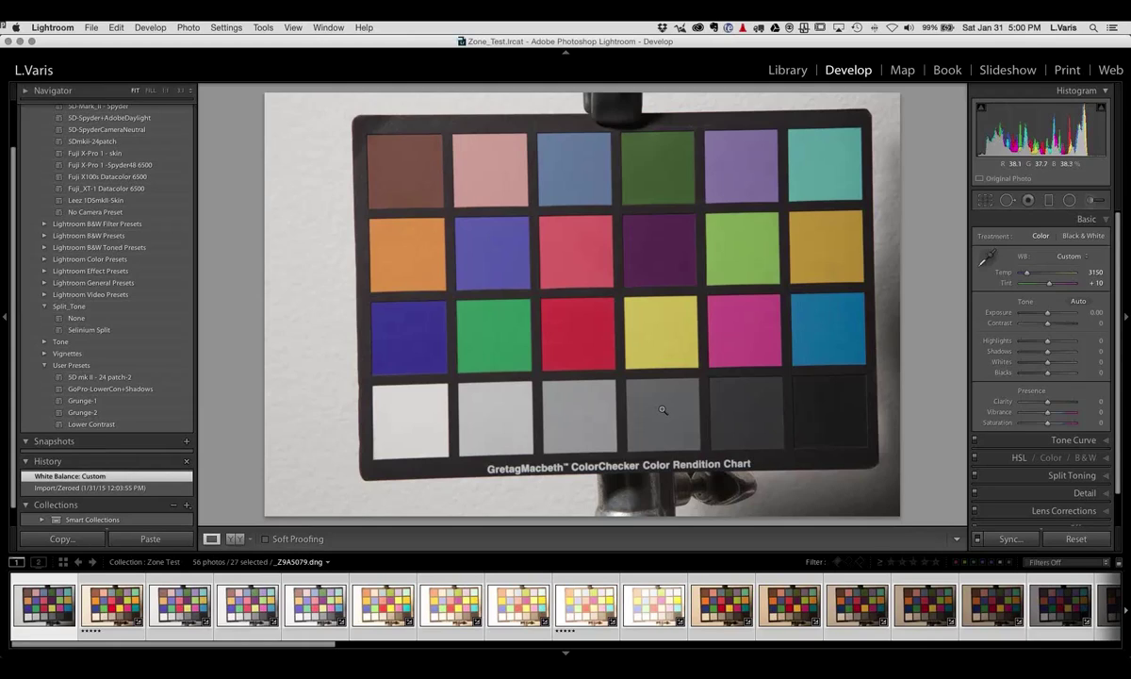
click(108, 609)
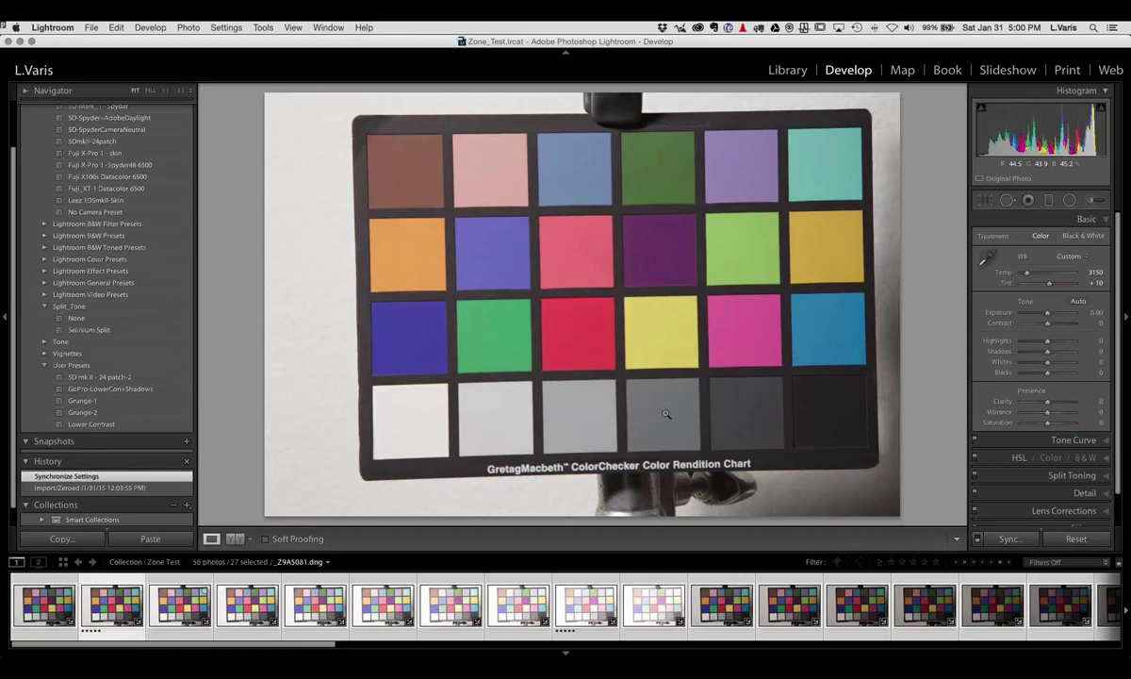
click(175, 608)
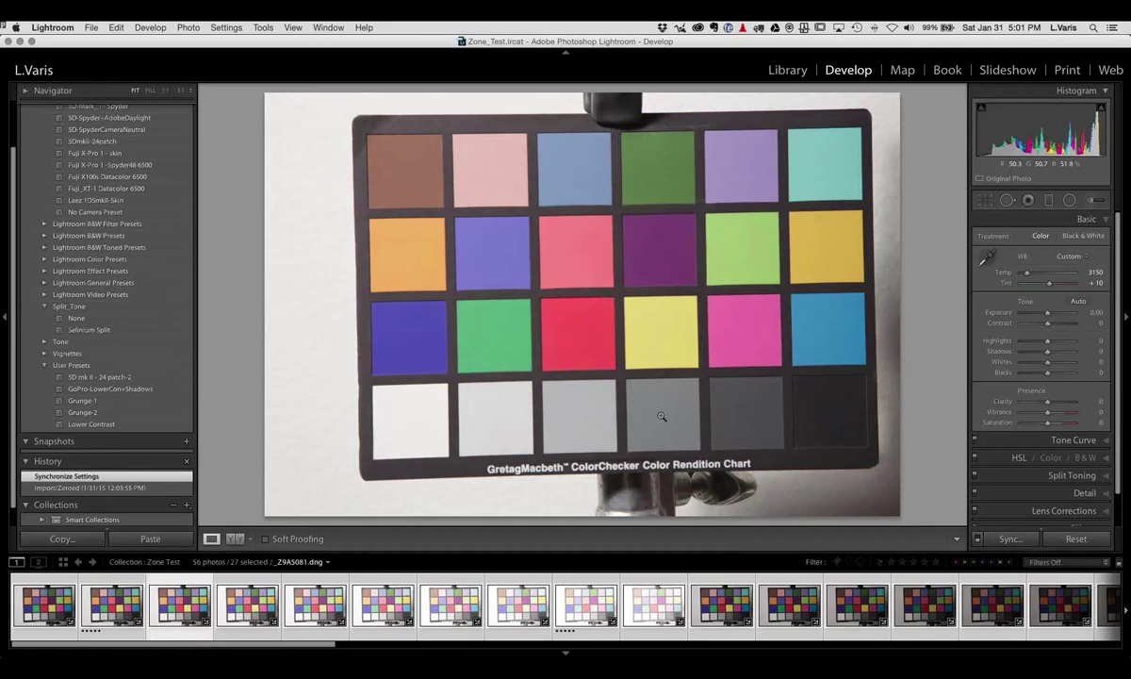
Rebalance _Z9A5081.dng from its mid-grey patch to Temp 3200, Tint +9, comparing it against the first photo
key(w)
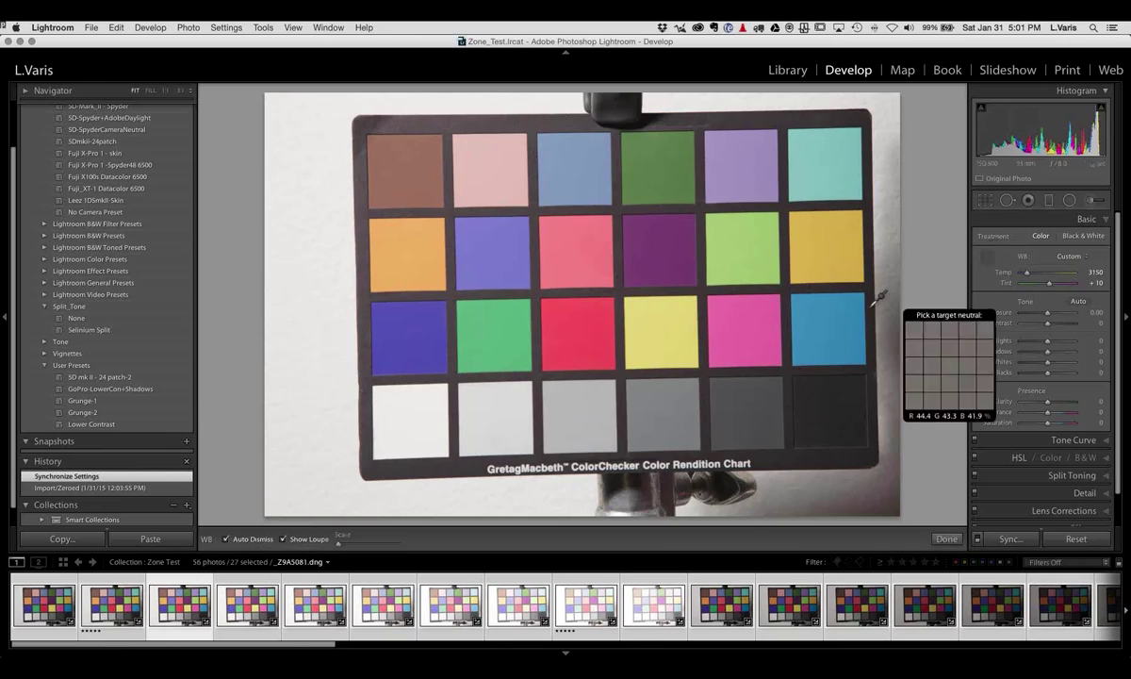
click(658, 404)
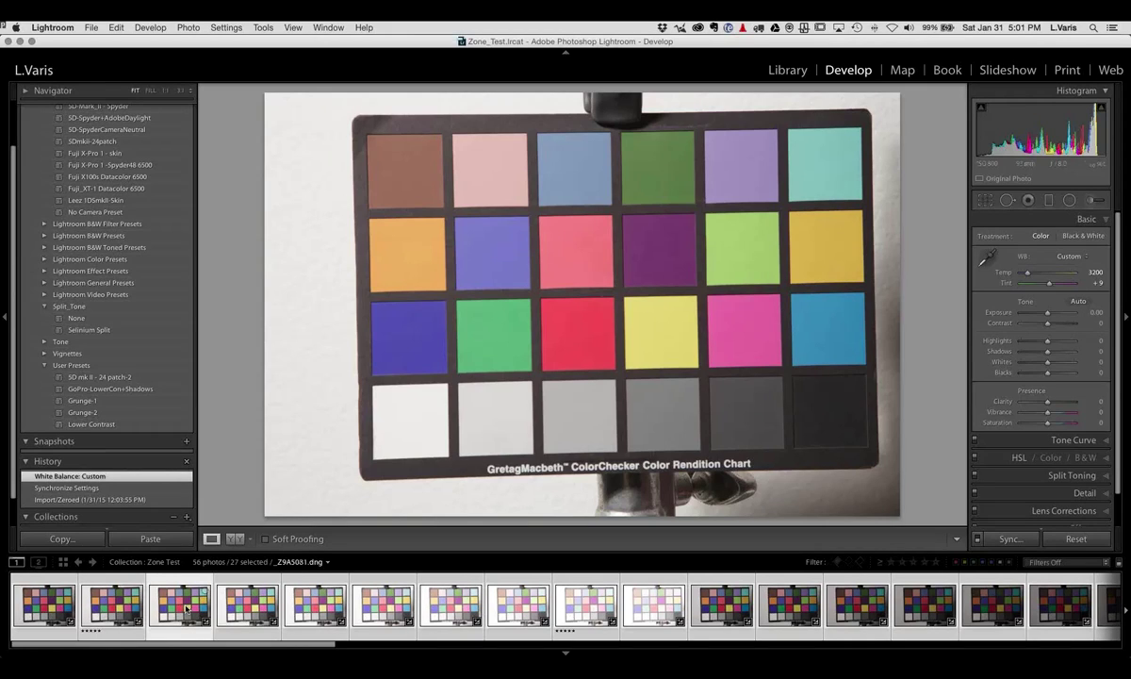
click(47, 606)
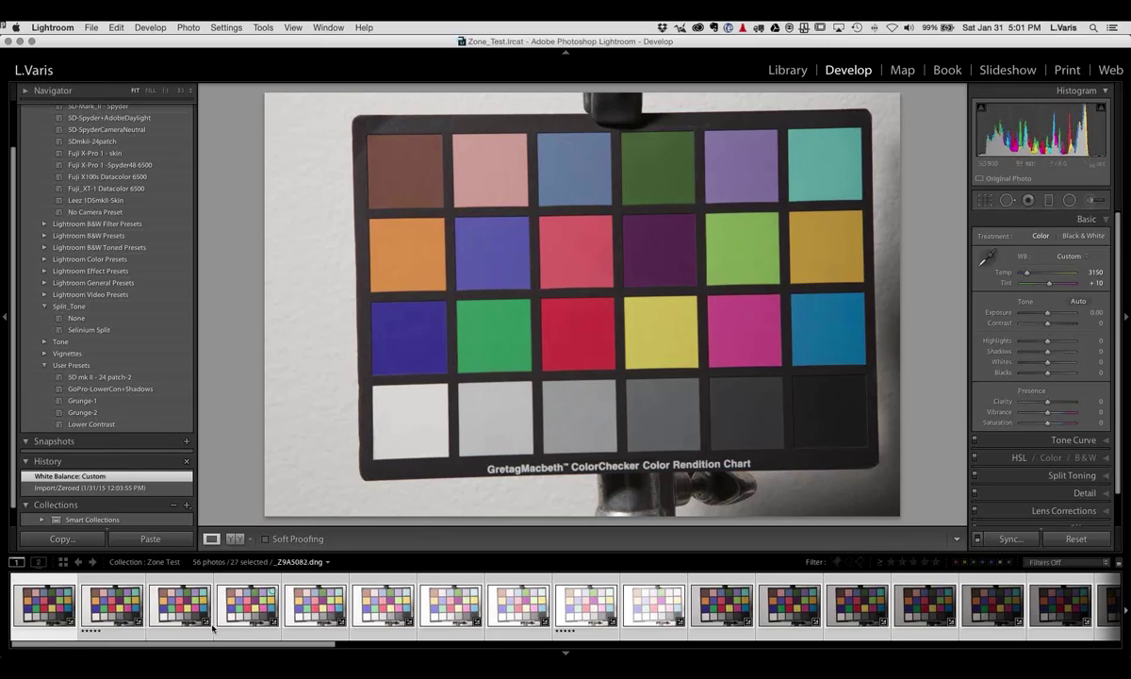
click(176, 606)
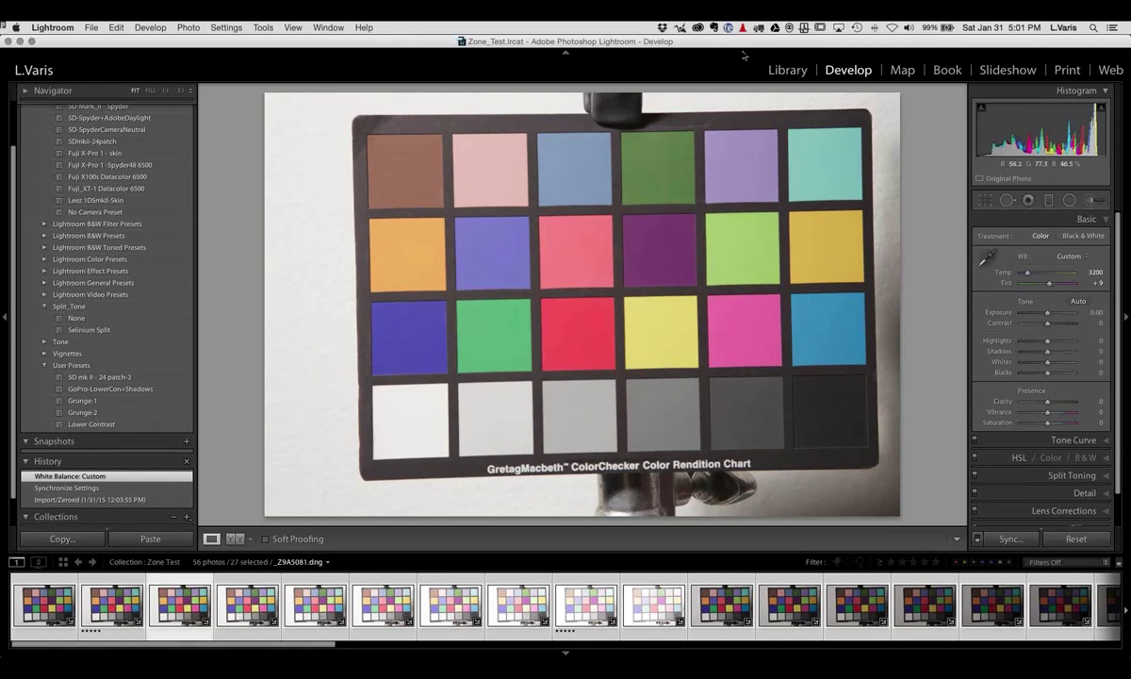
Back in Library, give _Z9A5081.dng the red Temp colour label
click(795, 71)
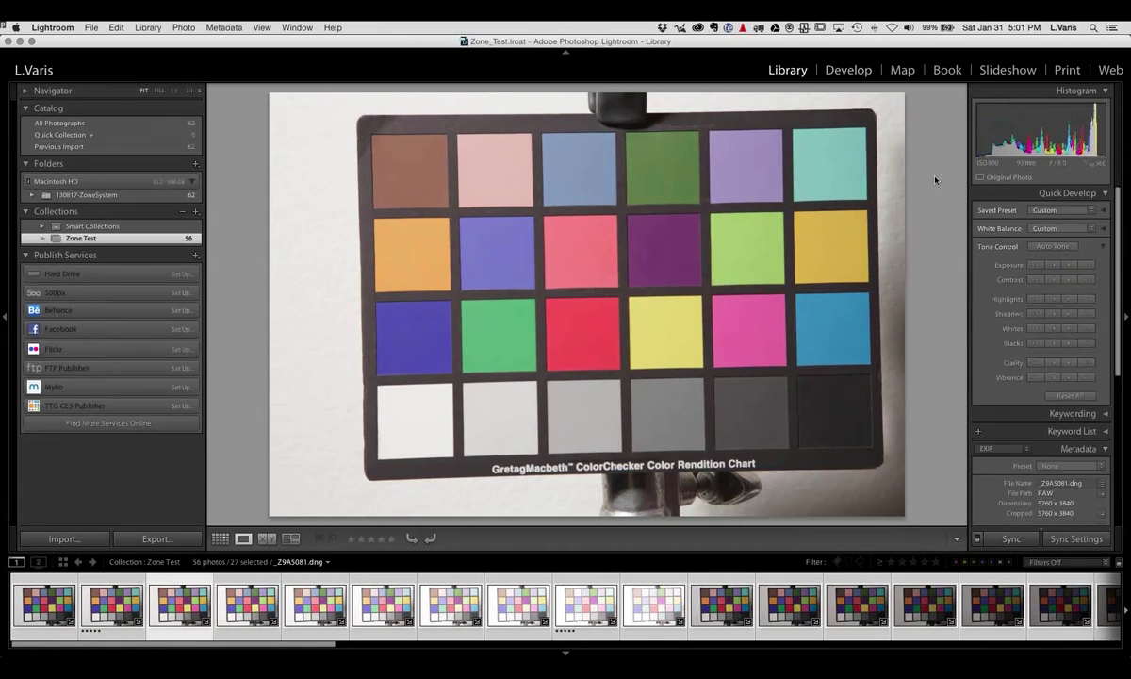
scroll(1063, 429, down, 2)
scroll(1062, 429, down, 3)
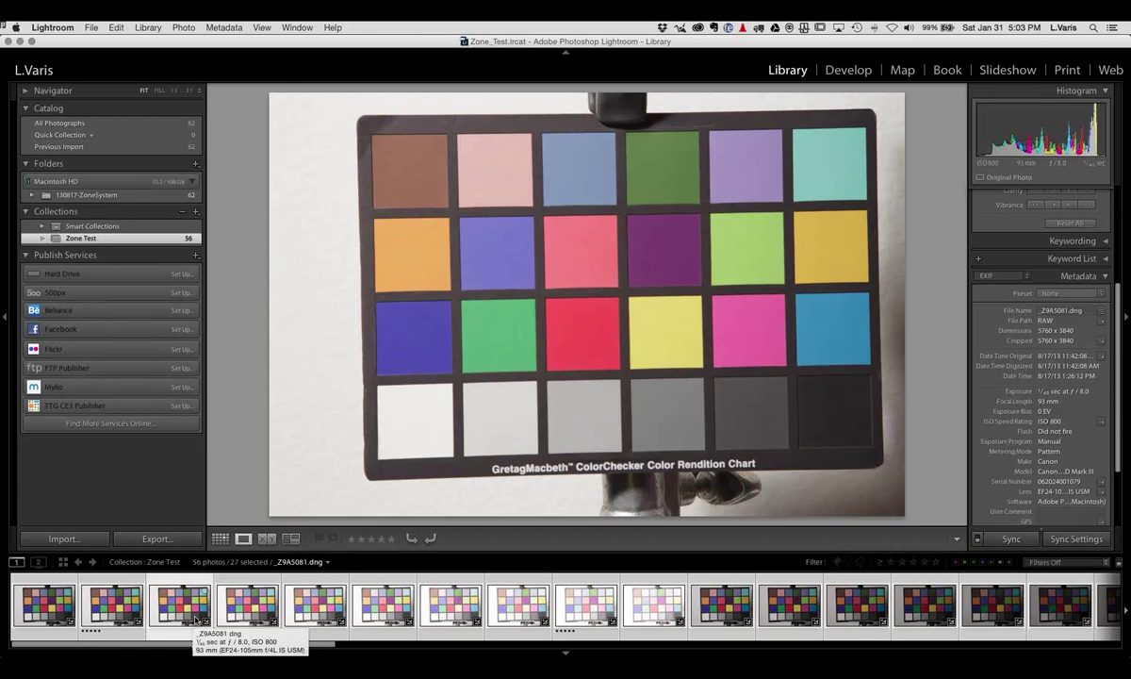
key(6)
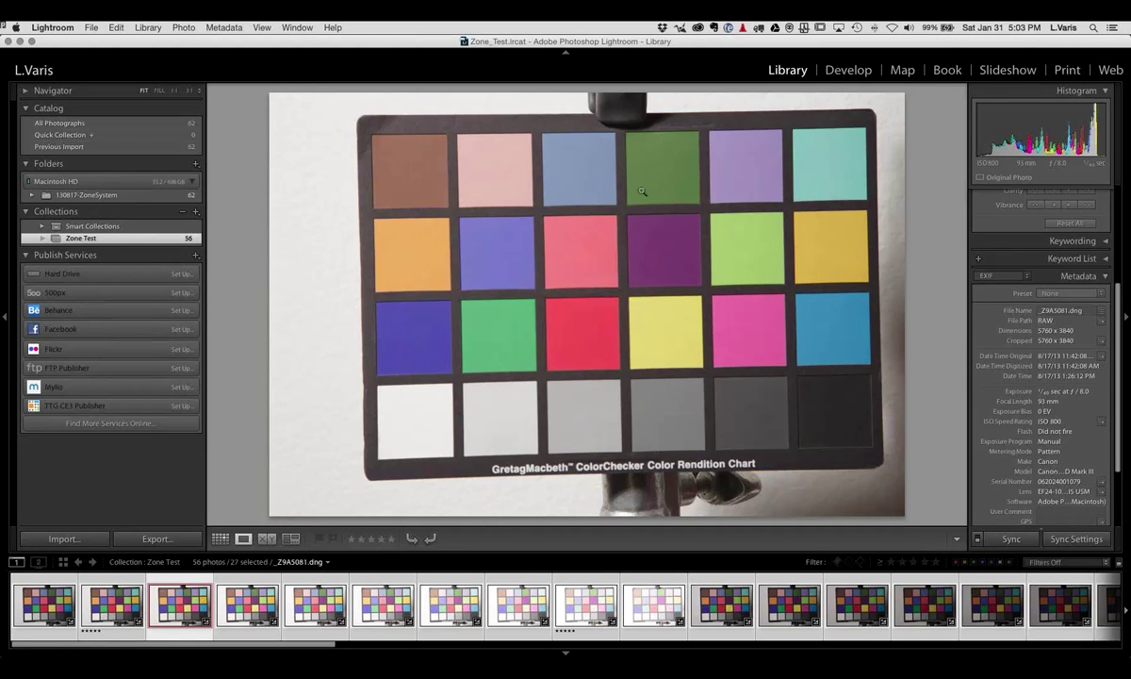
In Develop, try Contrast at +21 and then +27, reset it to 0, then view another filmstrip photo
click(847, 70)
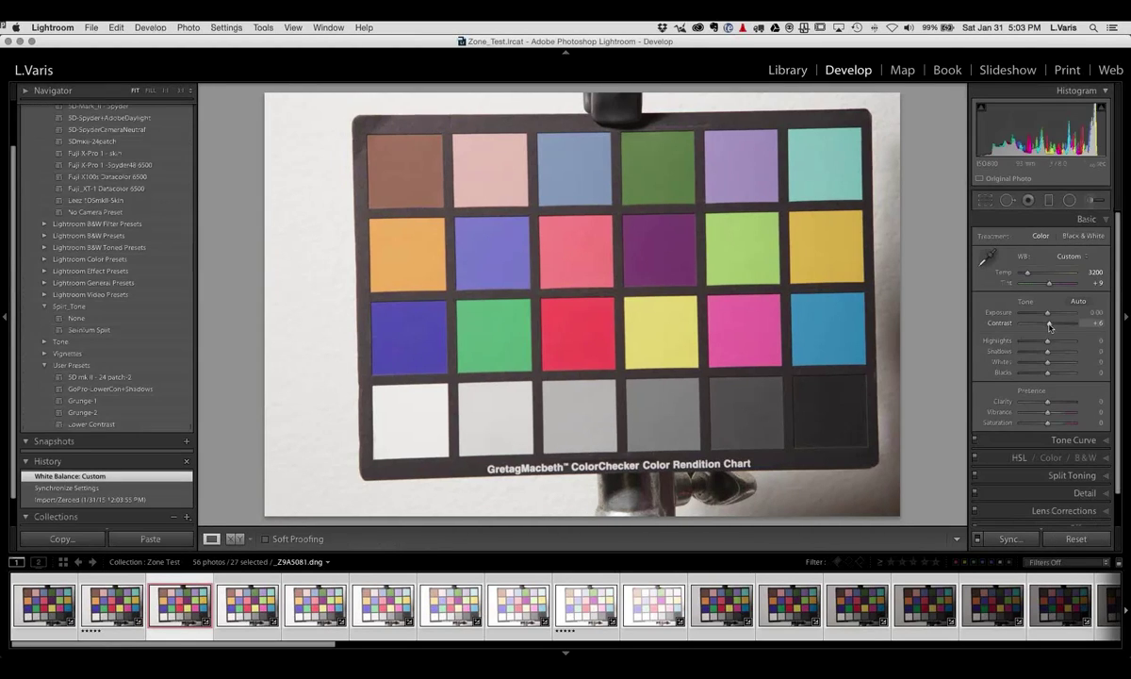
drag(1050, 327, 1053, 327)
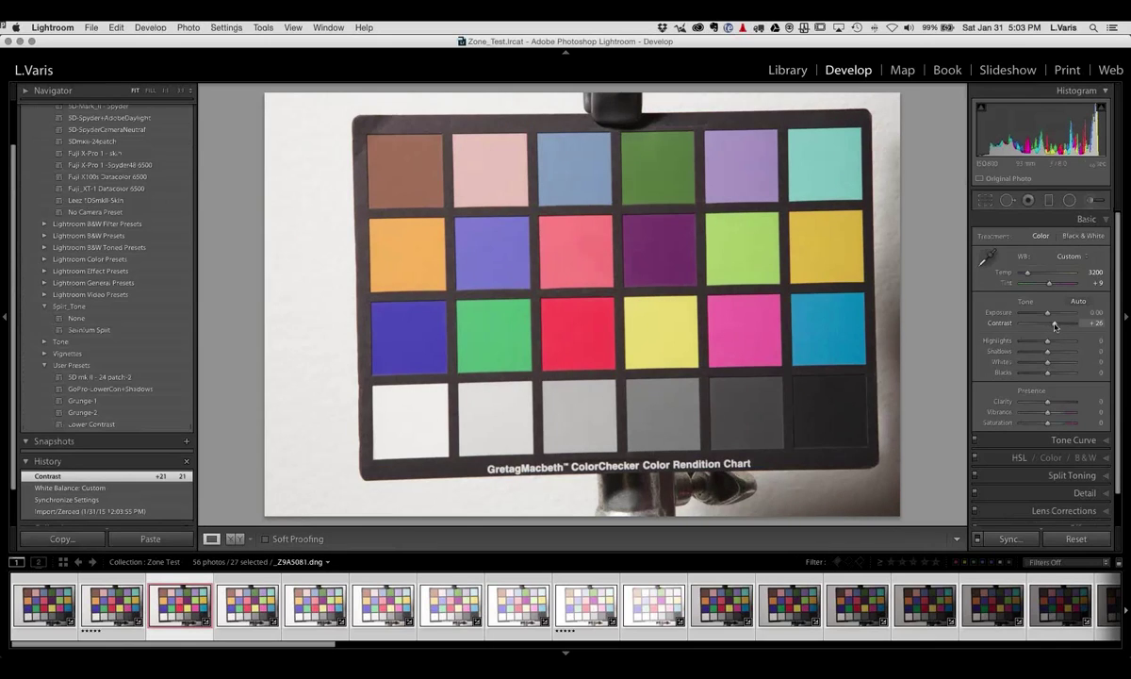
drag(1054, 326, 1056, 326)
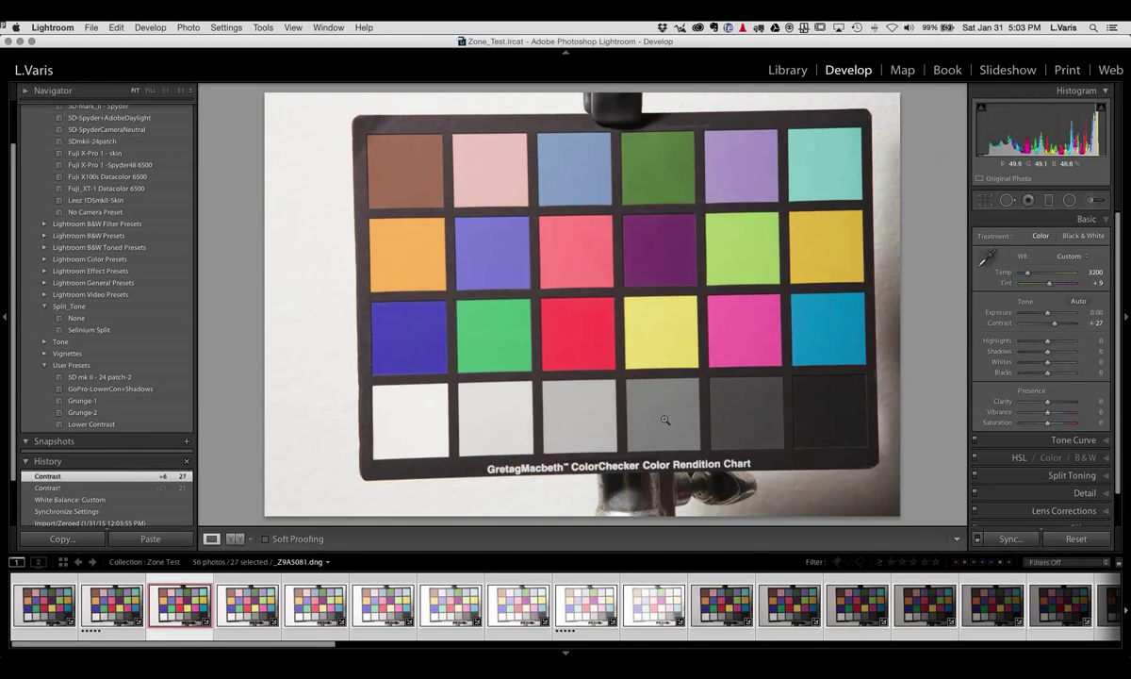
double_click(999, 324)
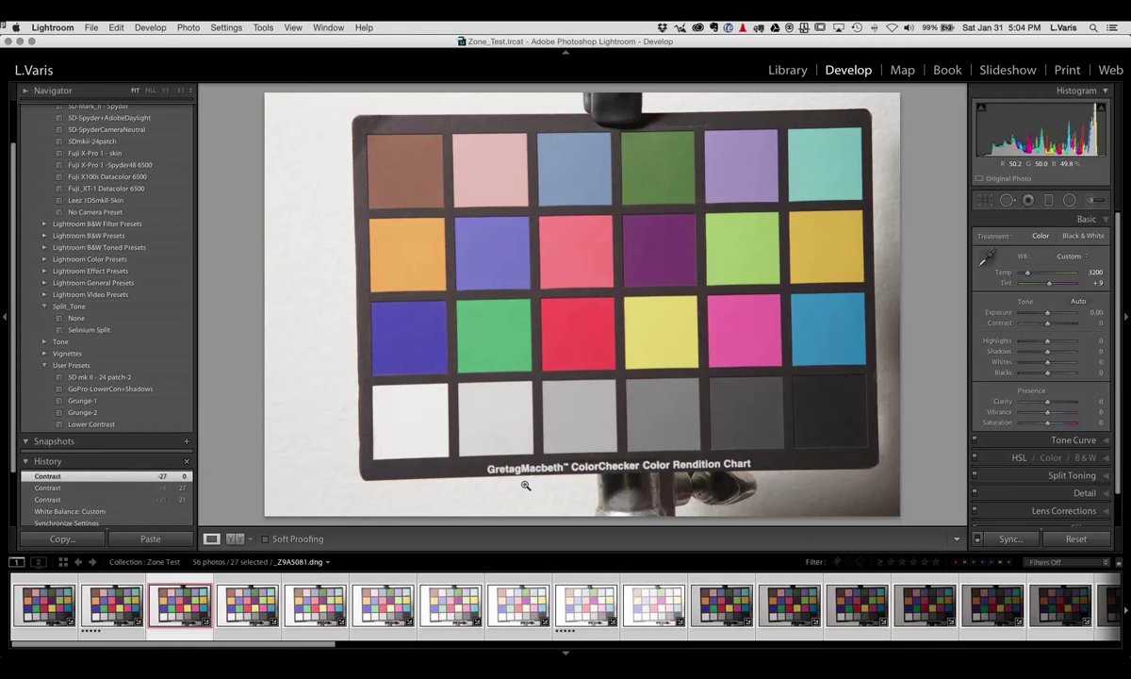
click(50, 608)
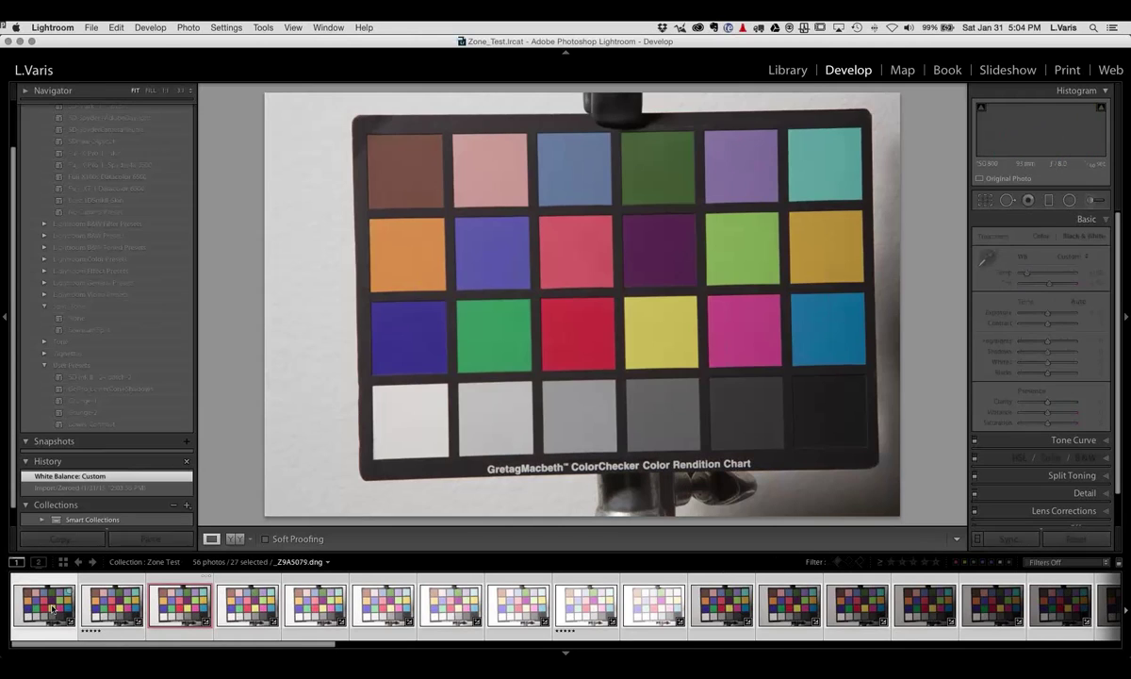
Make _Z9A5081.dng the active Develop photo again from the third filmstrip thumbnail
click(184, 607)
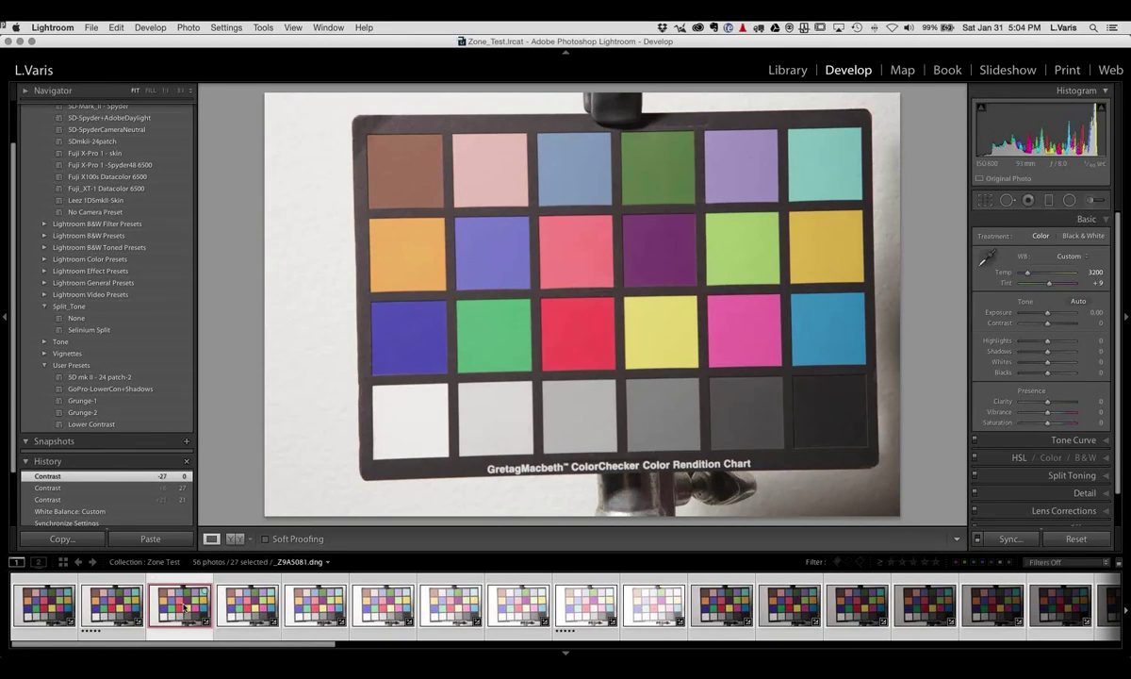
drag(295, 649, 254, 649)
scroll(922, 598, right, 2)
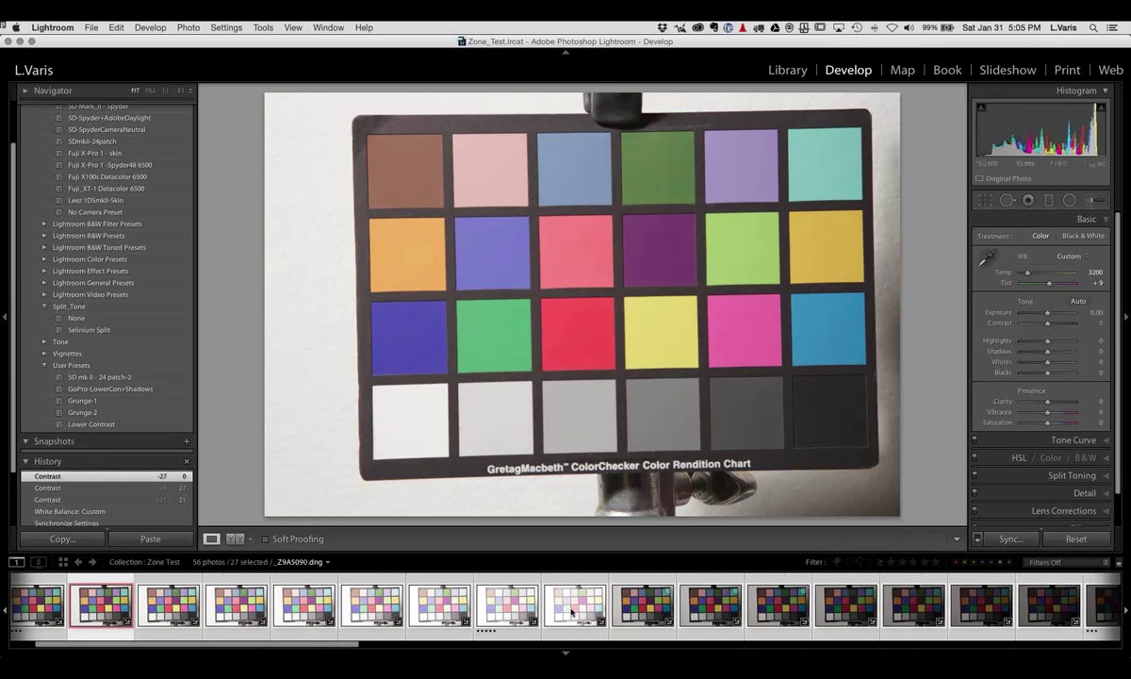
drag(337, 647, 561, 652)
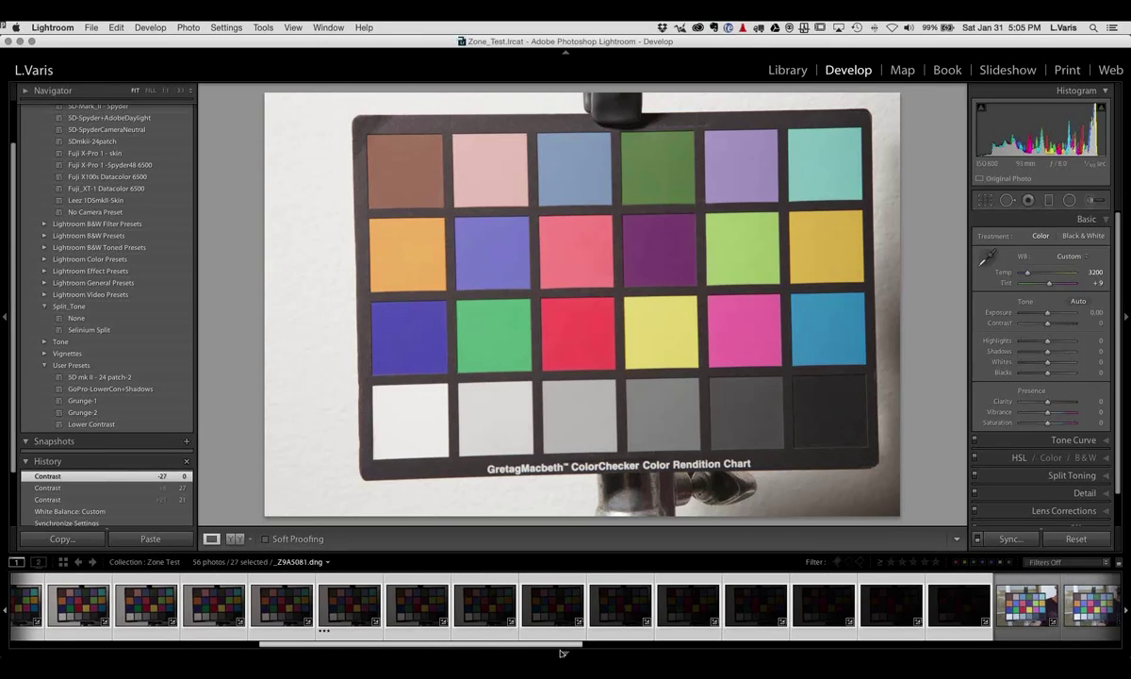
drag(561, 652, 523, 655)
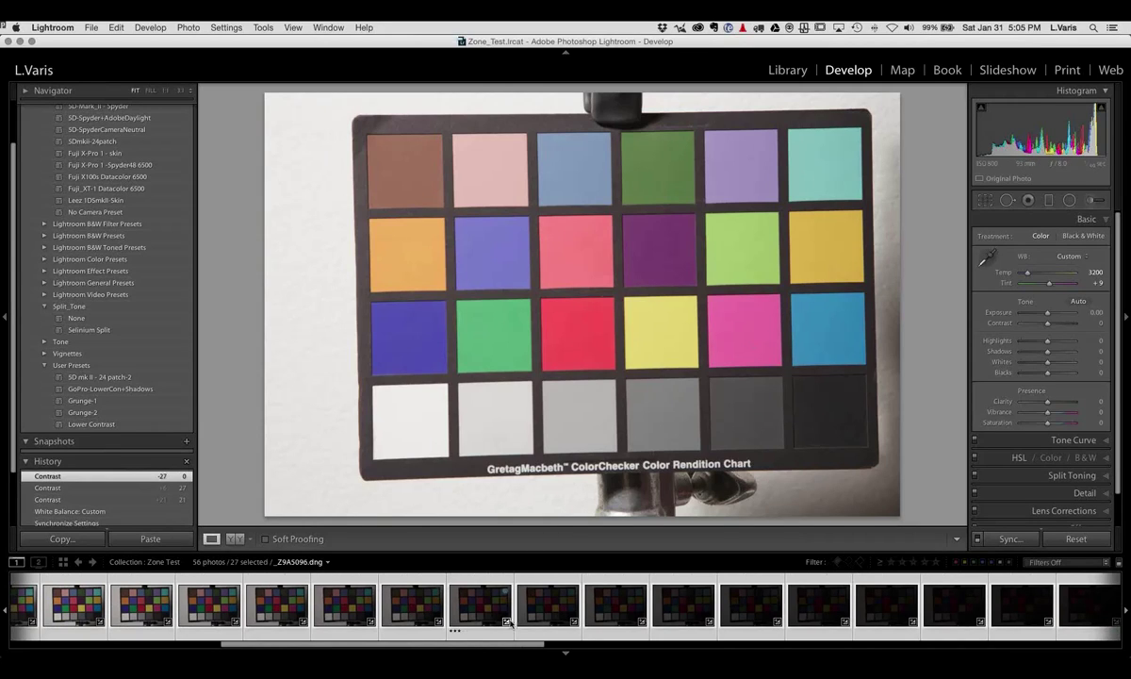
drag(462, 644, 251, 650)
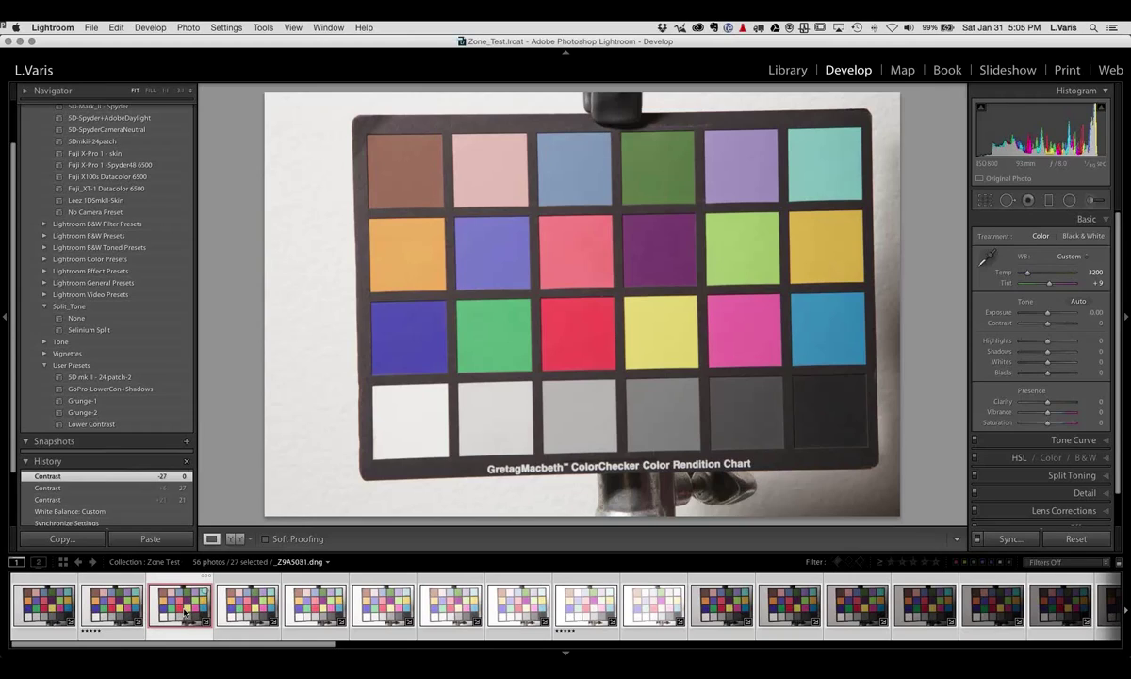
Step through chart photos _Z9A5085 to _Z9A5088 and give _Z9A5088.dng the red Temp label
mouse_move(185, 612)
mouse_move(251, 609)
click(451, 608)
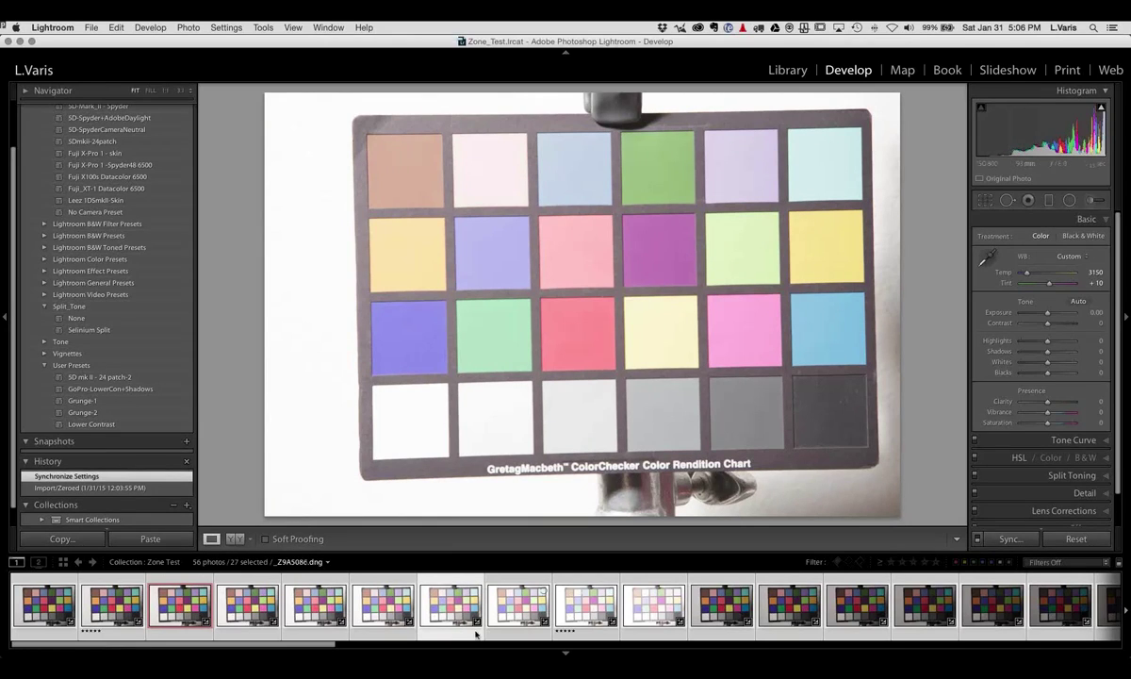
click(530, 608)
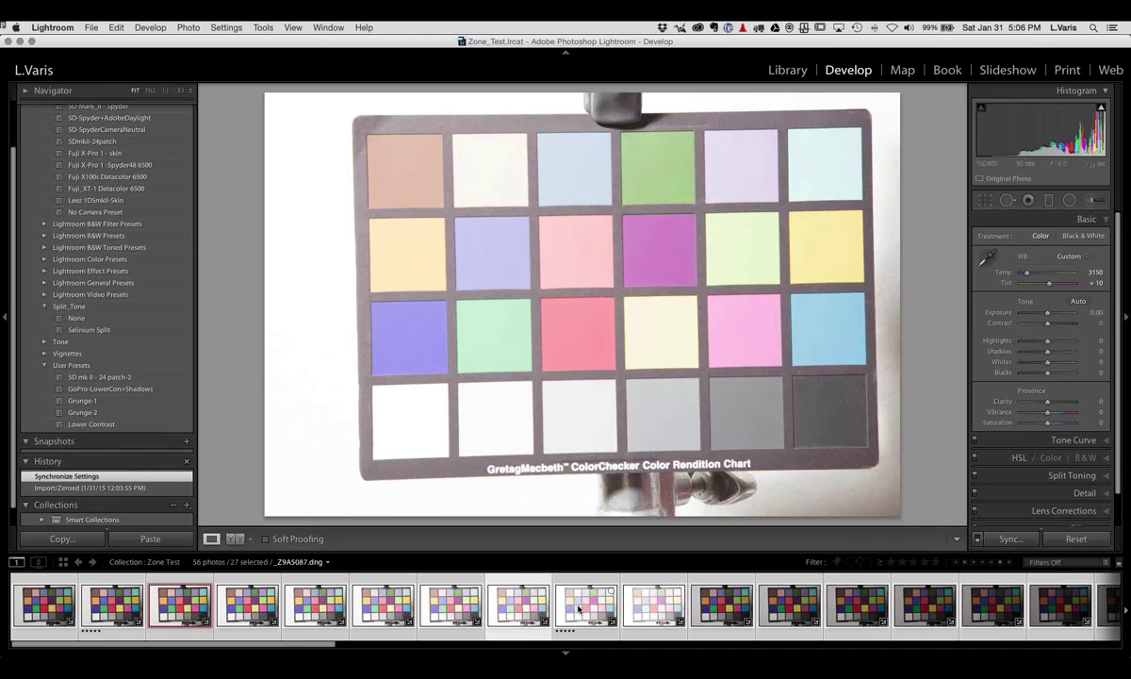
key(Right)
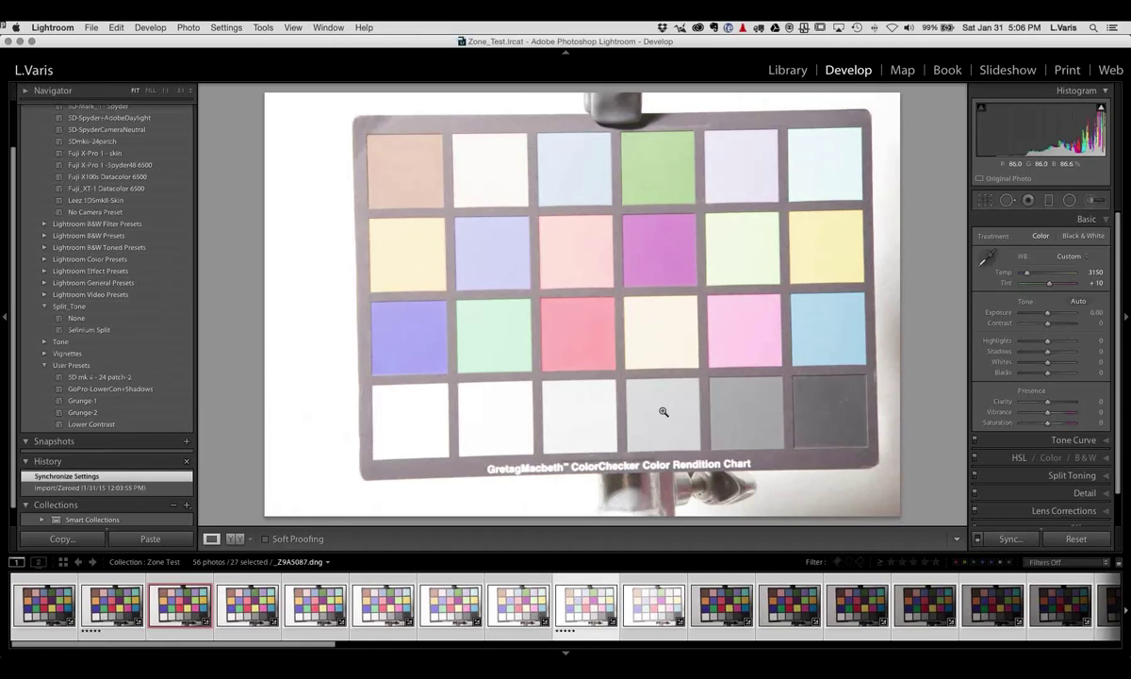
click(642, 619)
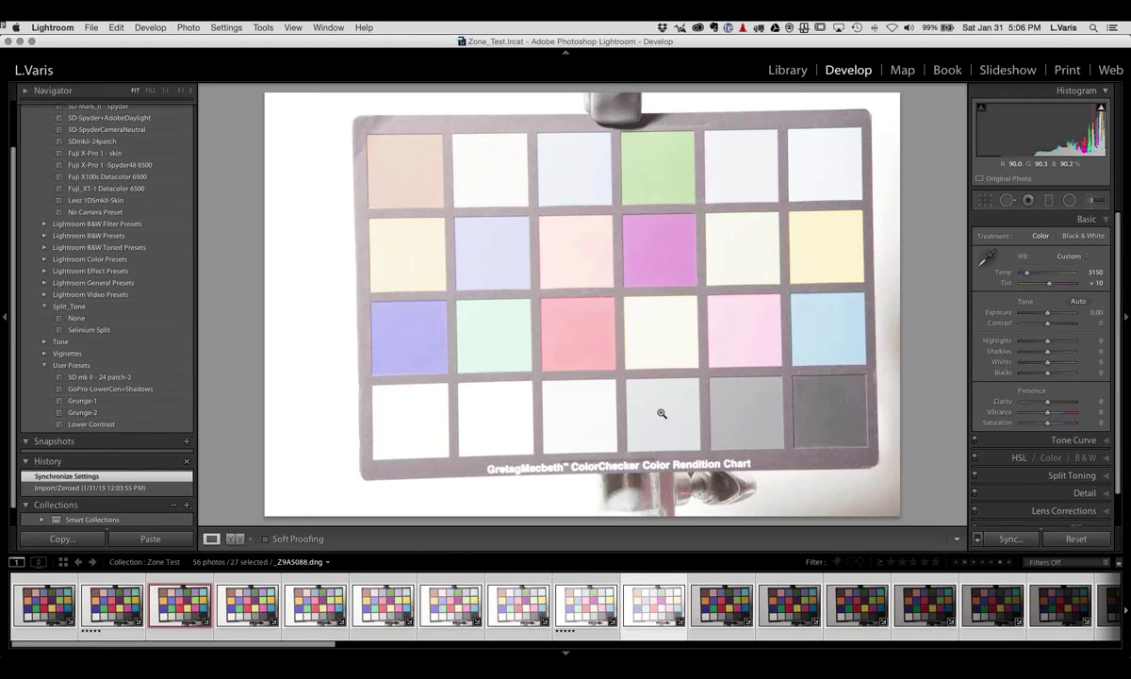
key(6)
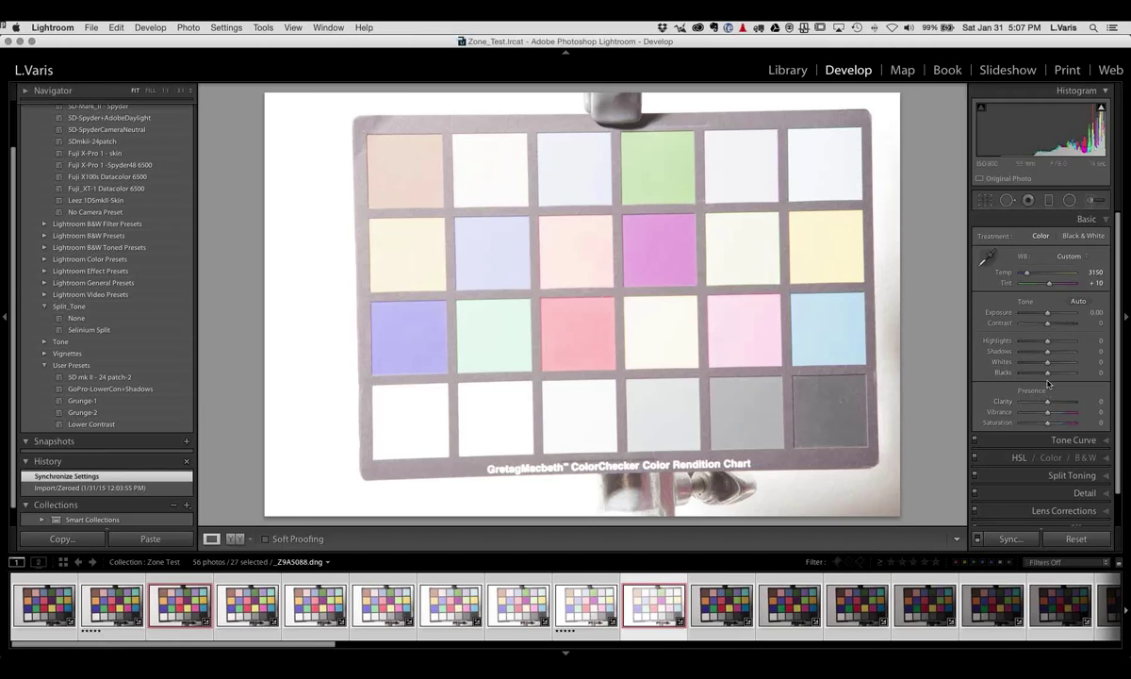
Set Clarity +100 and Highlights about -51 on _Z9A5088.dng, returning Exposure to 0.00 after a -0.45 trial
drag(1051, 312, 1045, 316)
drag(1048, 404, 1071, 400)
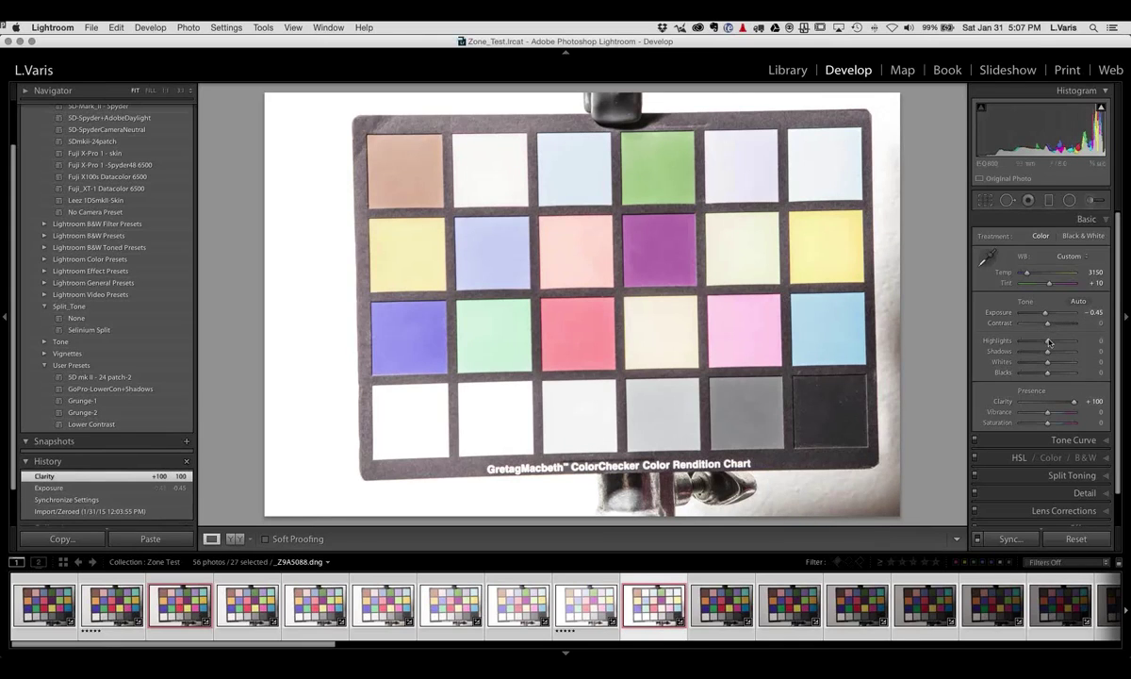
mouse_move(1047, 340)
mouse_down()
mouse_move(1027, 343)
mouse_move(1047, 341)
mouse_up()
double_click(1000, 315)
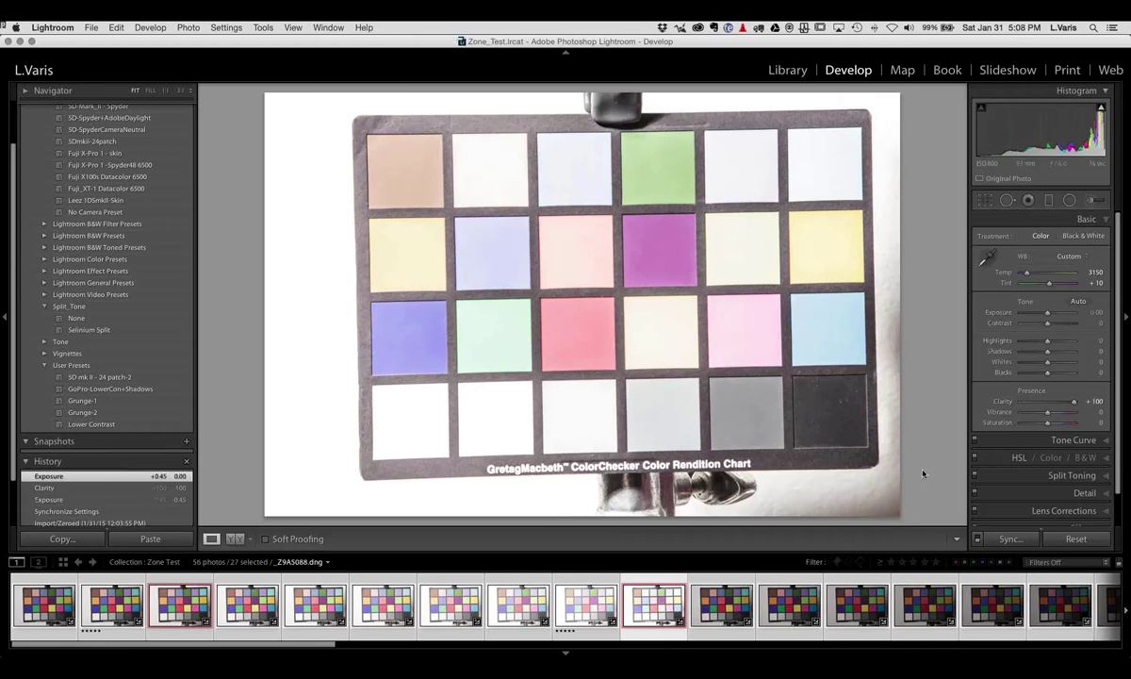
Browse the filmstrip's darker chart exposures and give _Z9A5095 a green (8) colour label
scroll(400, 622, right, 5)
scroll(394, 654, right, 5)
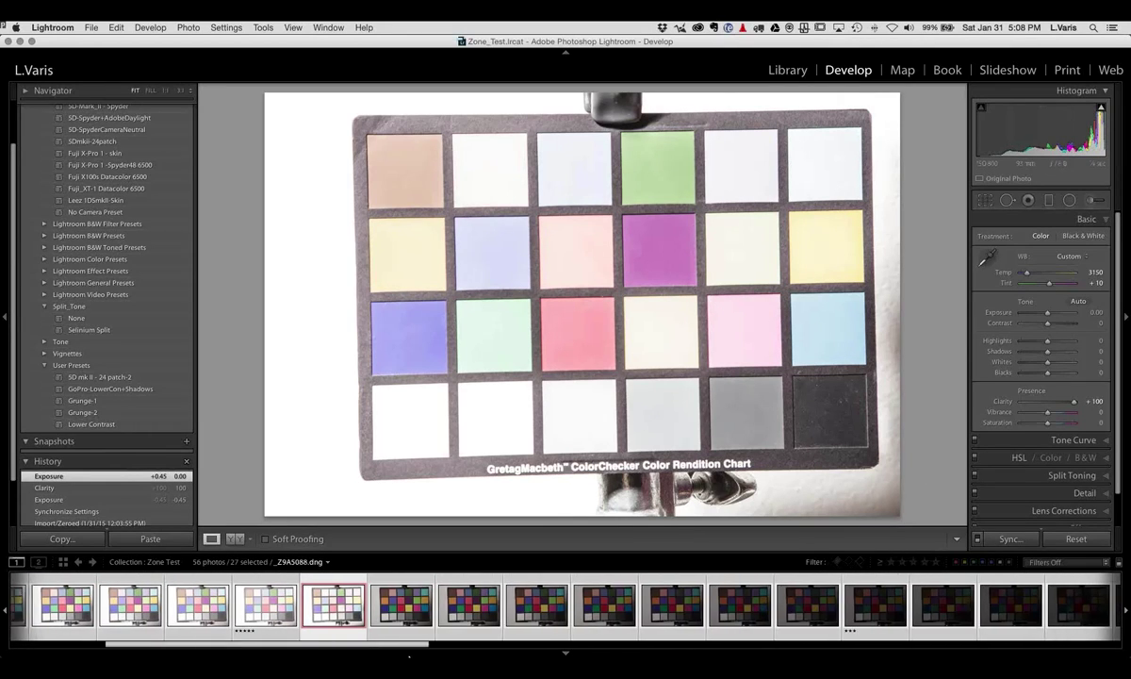
scroll(485, 657, right, 2)
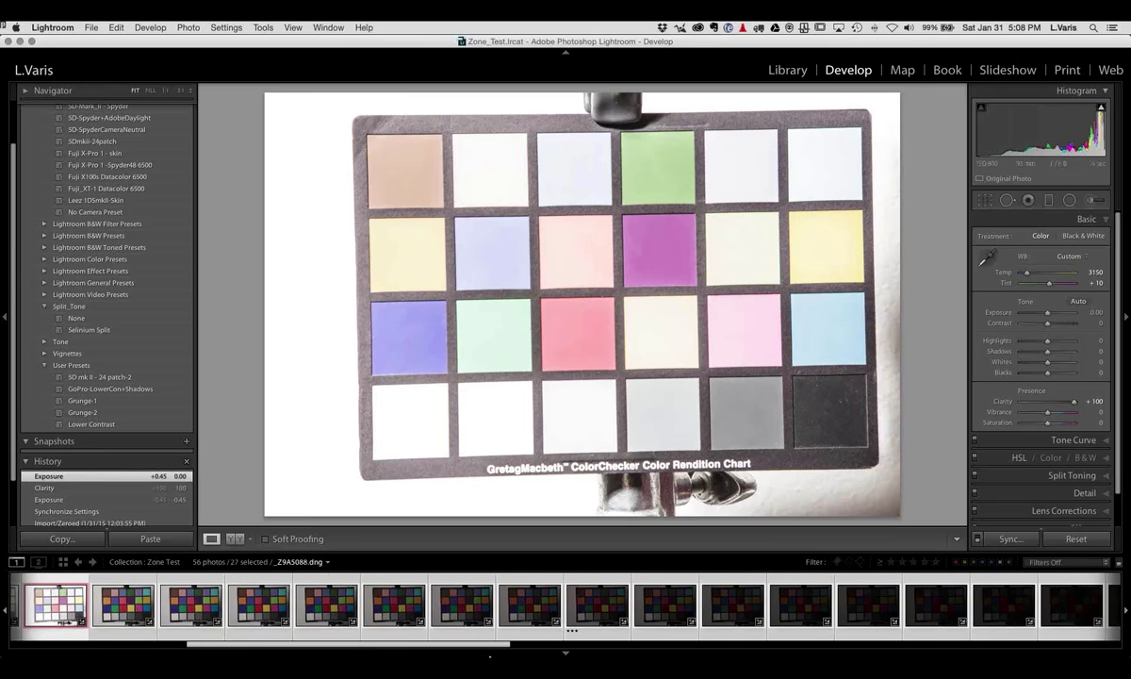
click(525, 607)
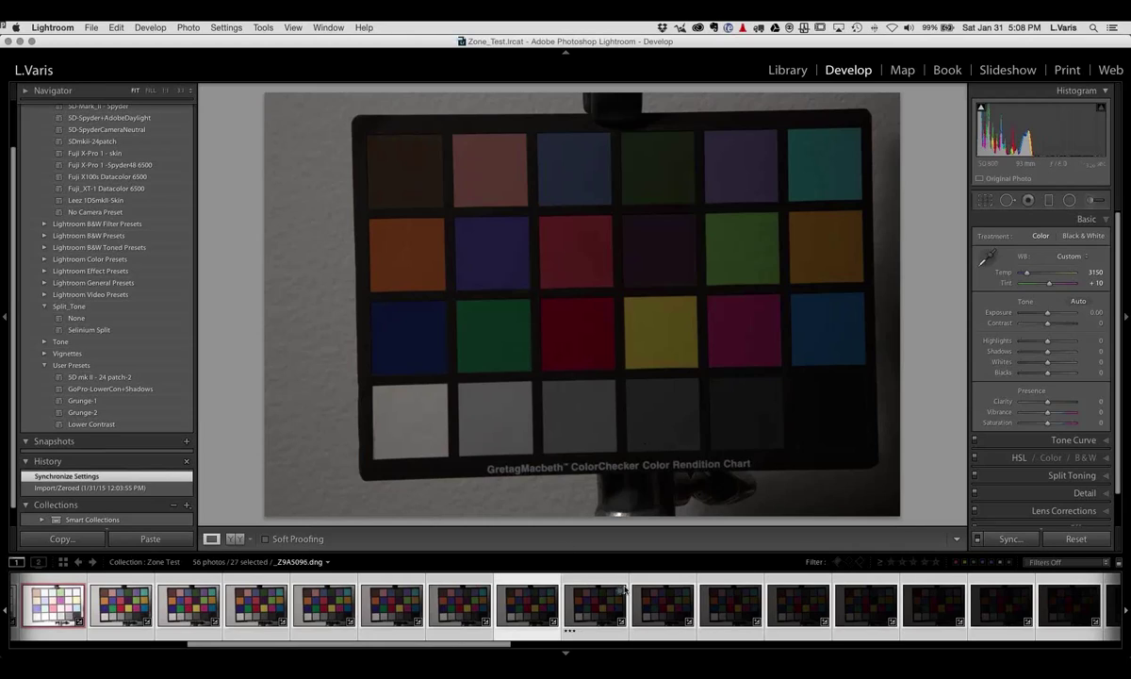
click(466, 614)
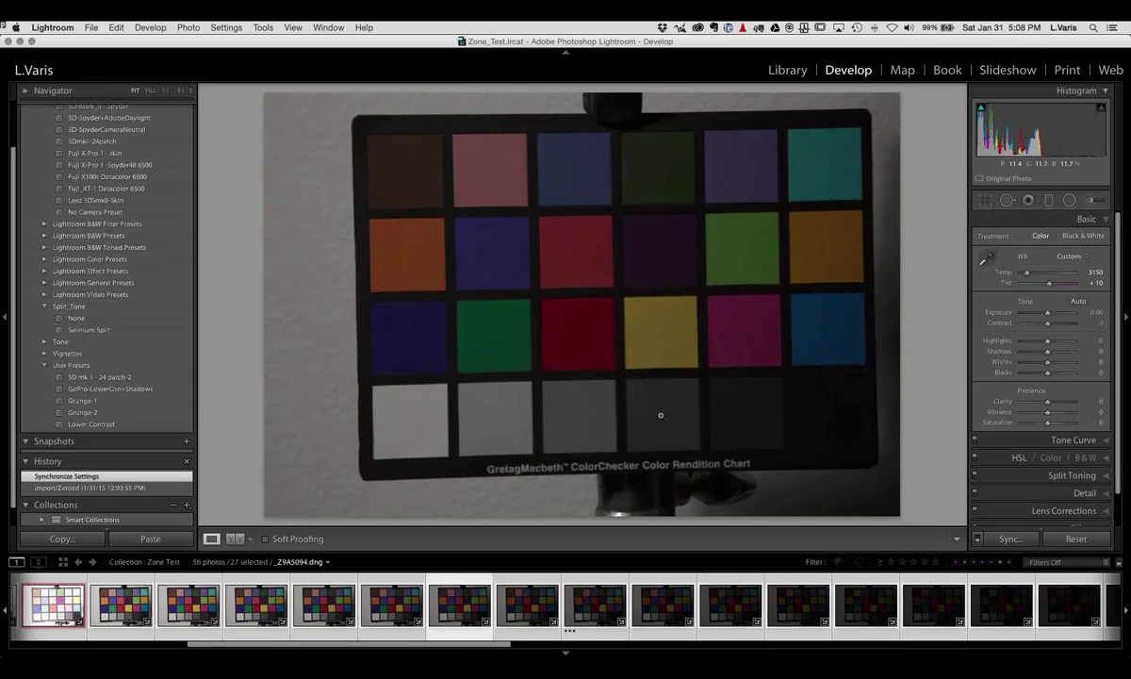
click(534, 605)
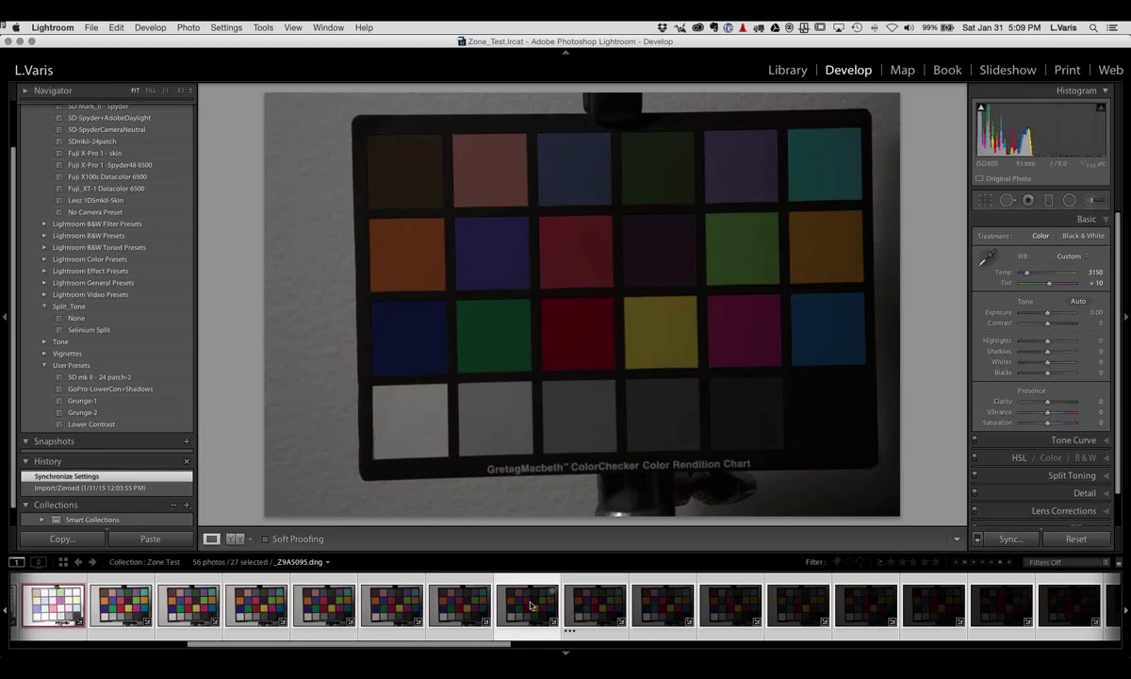
mouse_move(532, 606)
key(8)
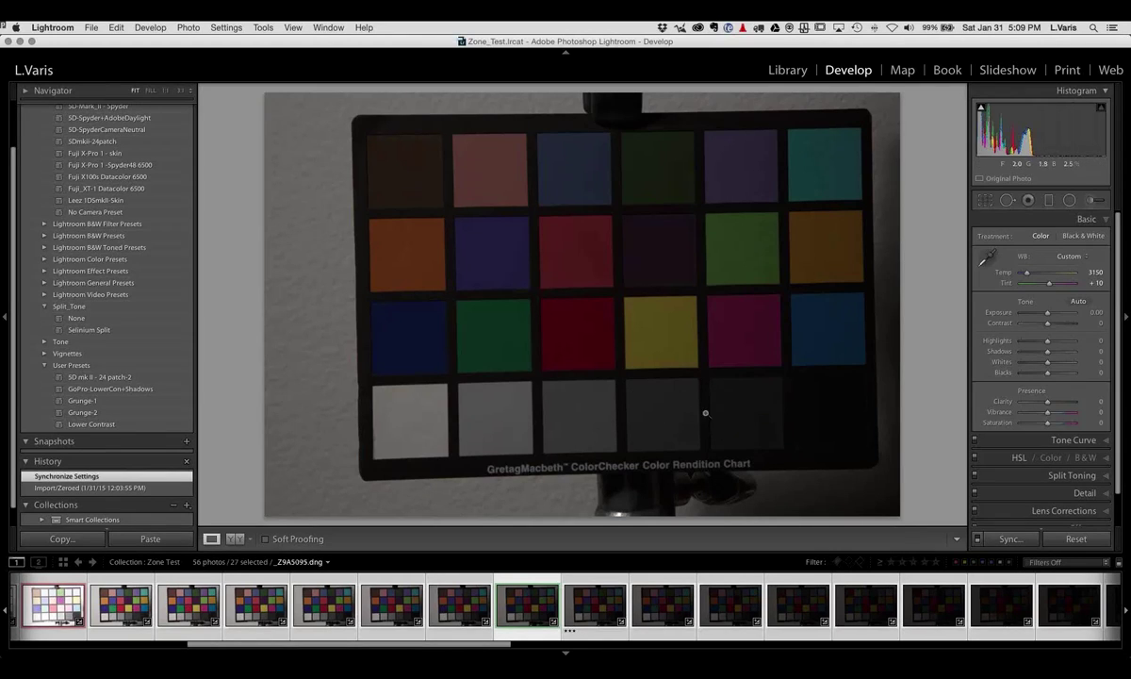
Compare _Z9A5101 and the following darker exposures at 1:1, then show _Z9A5095 at Fit
click(933, 603)
click(685, 412)
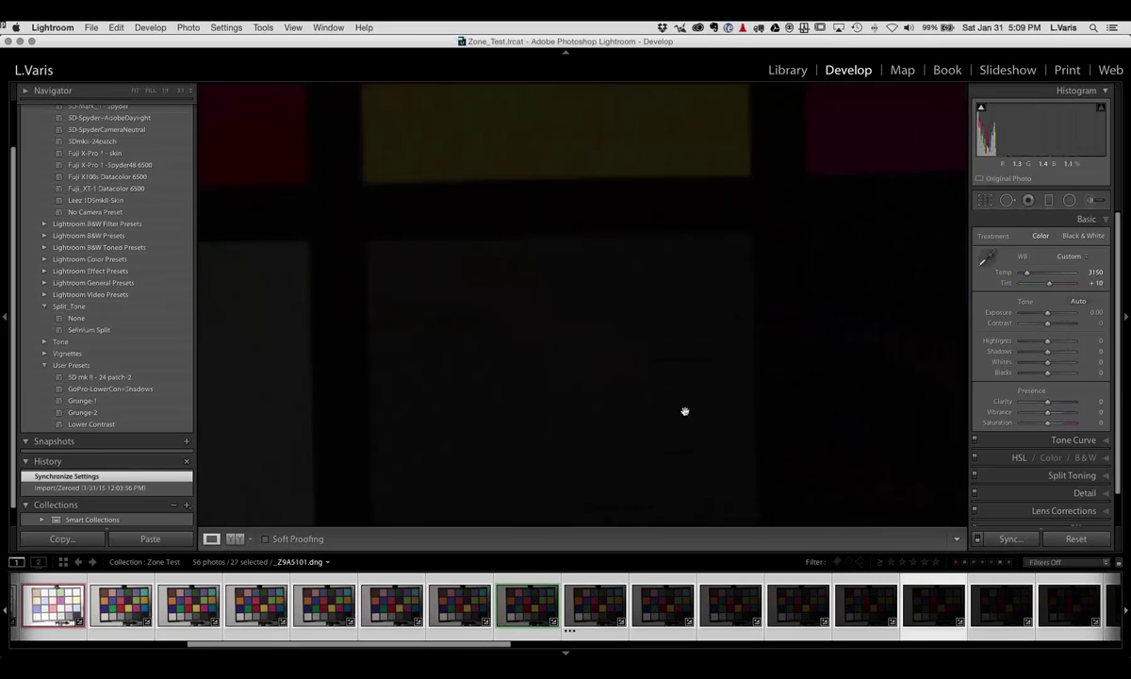
click(1007, 616)
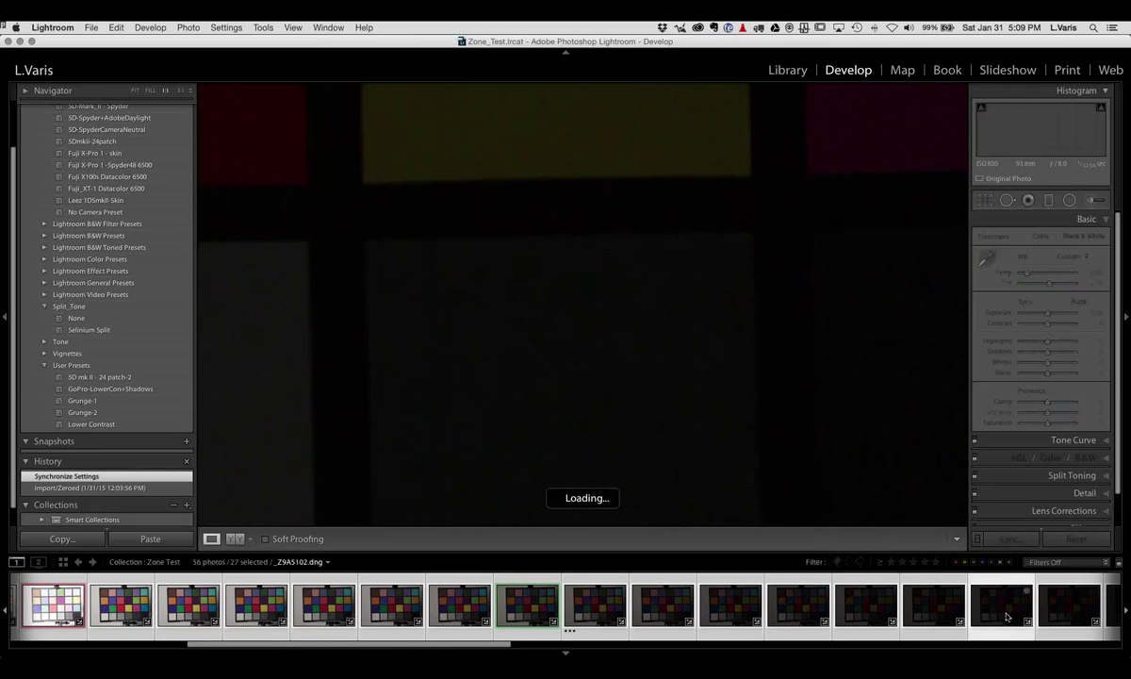
click(1073, 612)
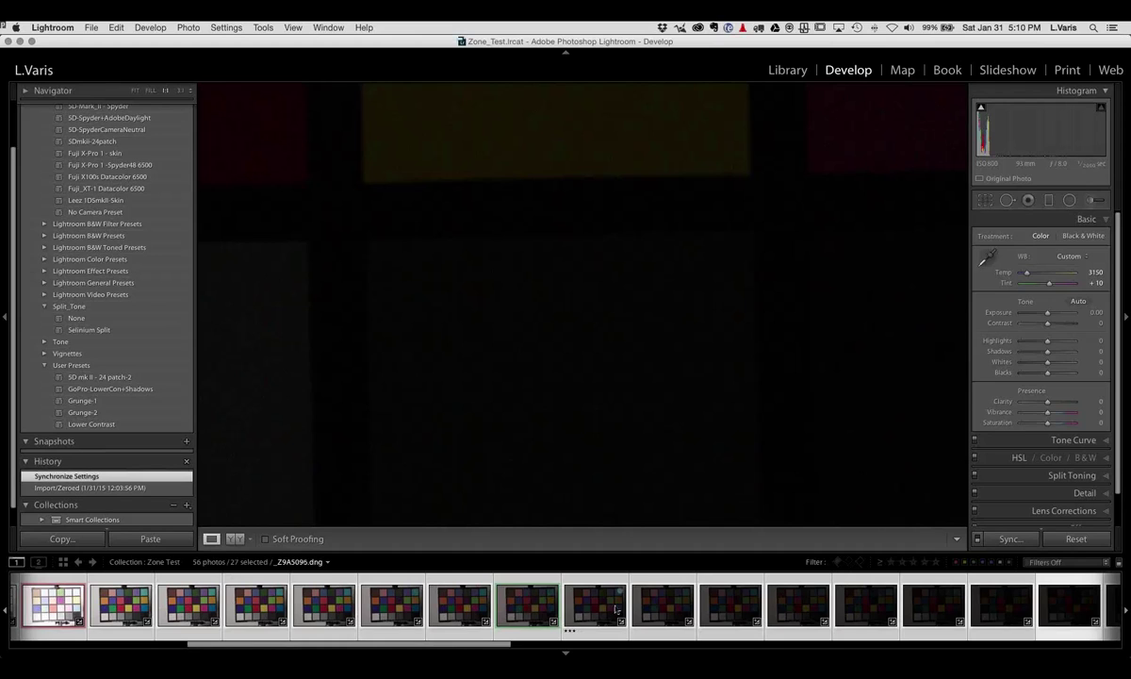
click(536, 609)
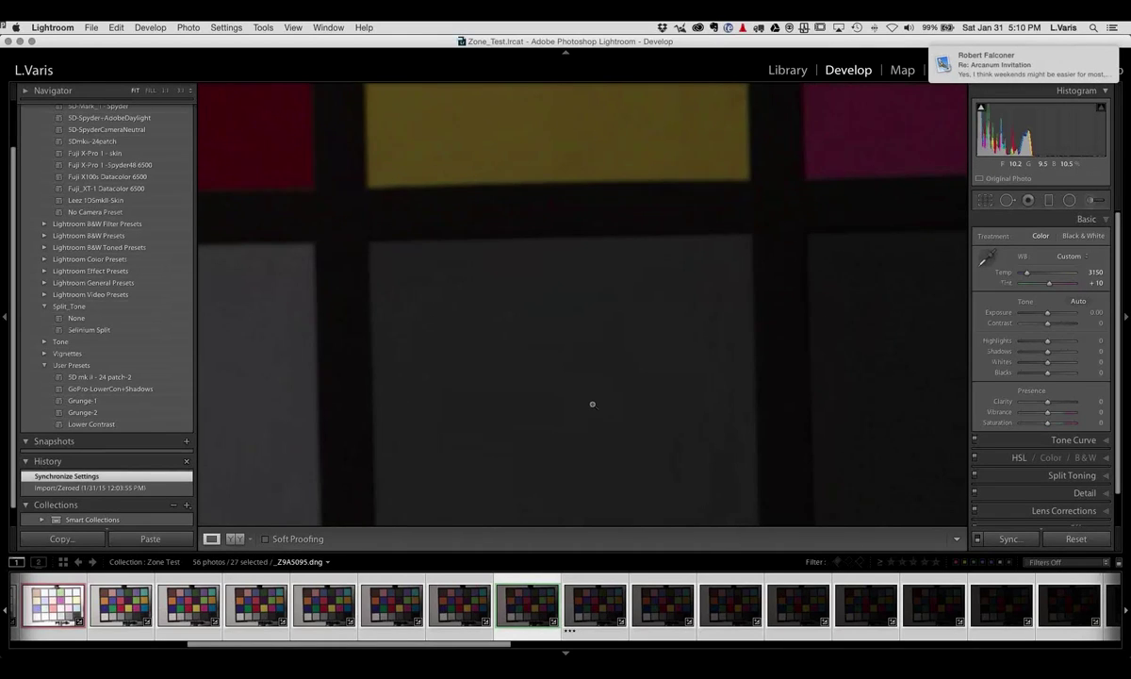
click(592, 404)
drag(298, 645, 101, 654)
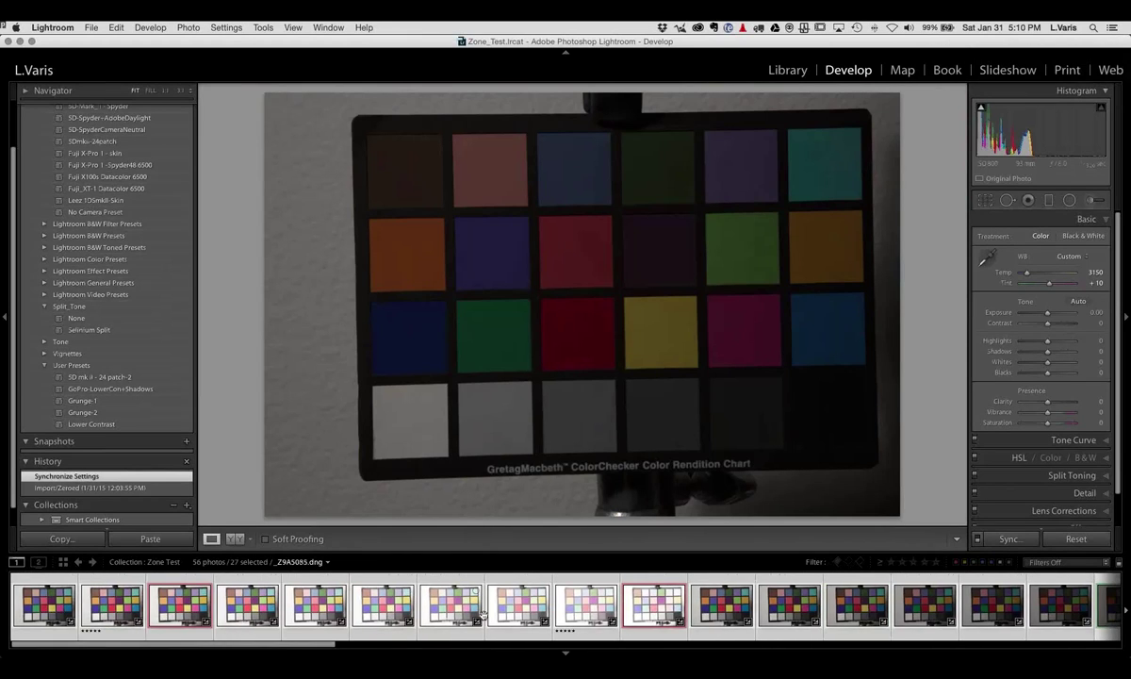
On overexposed _Z9A5088, sweep Exposure between -5.00 and +1.40, then reset it to 0.00
click(655, 608)
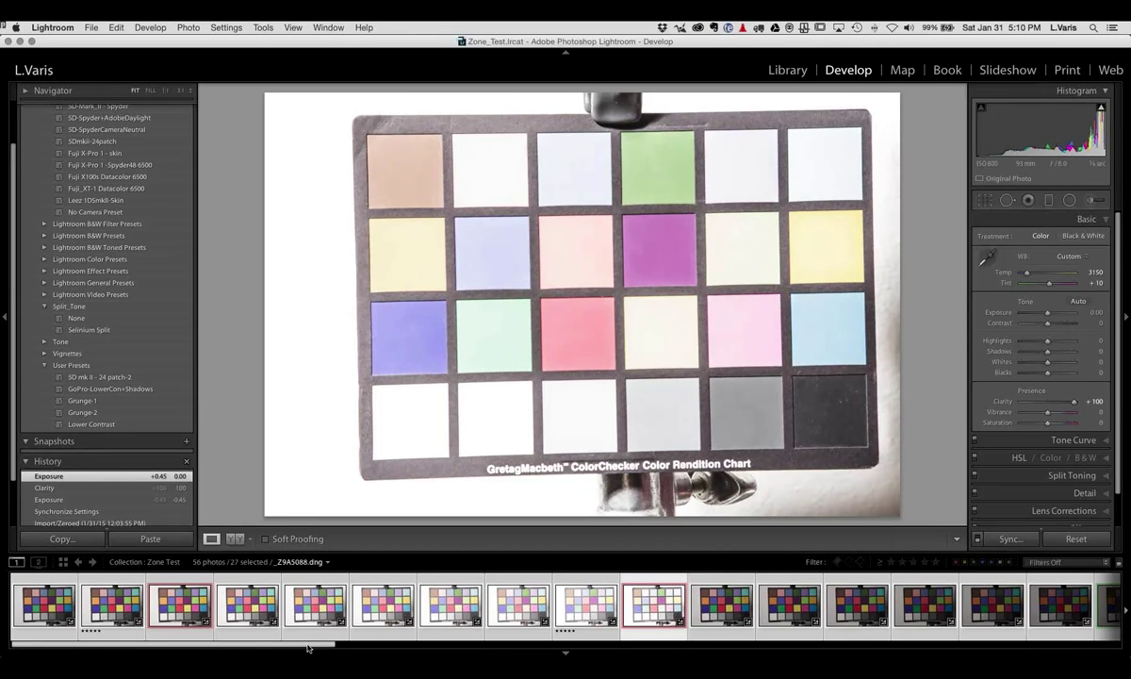
drag(308, 646, 433, 639)
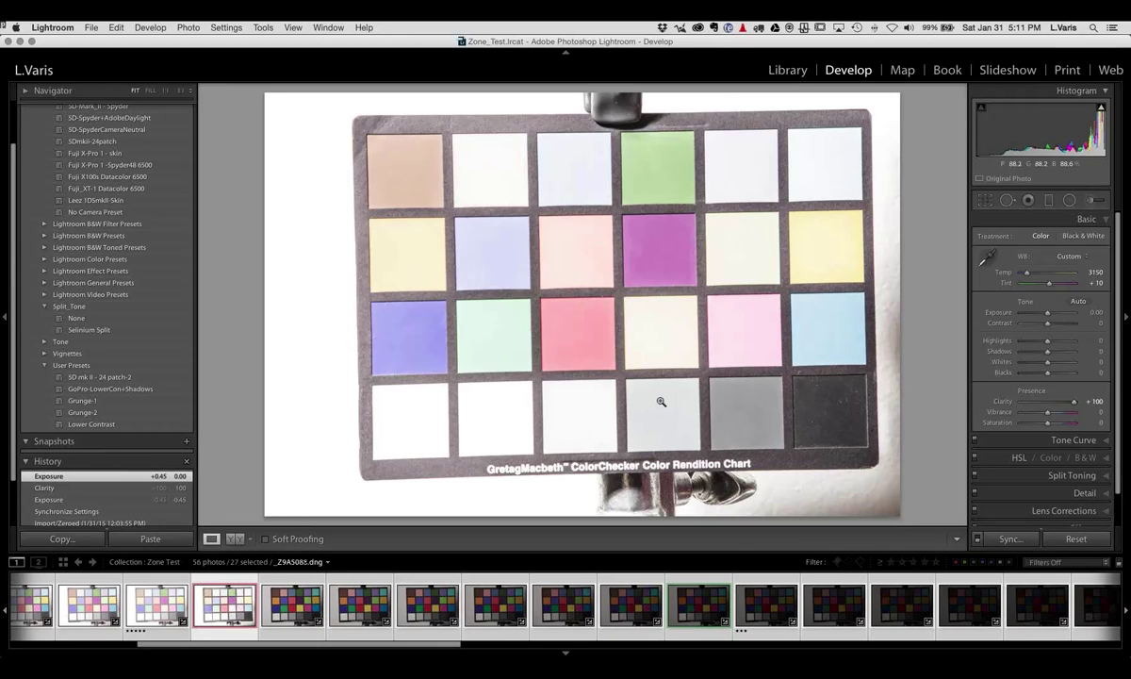
drag(1049, 313, 1018, 315)
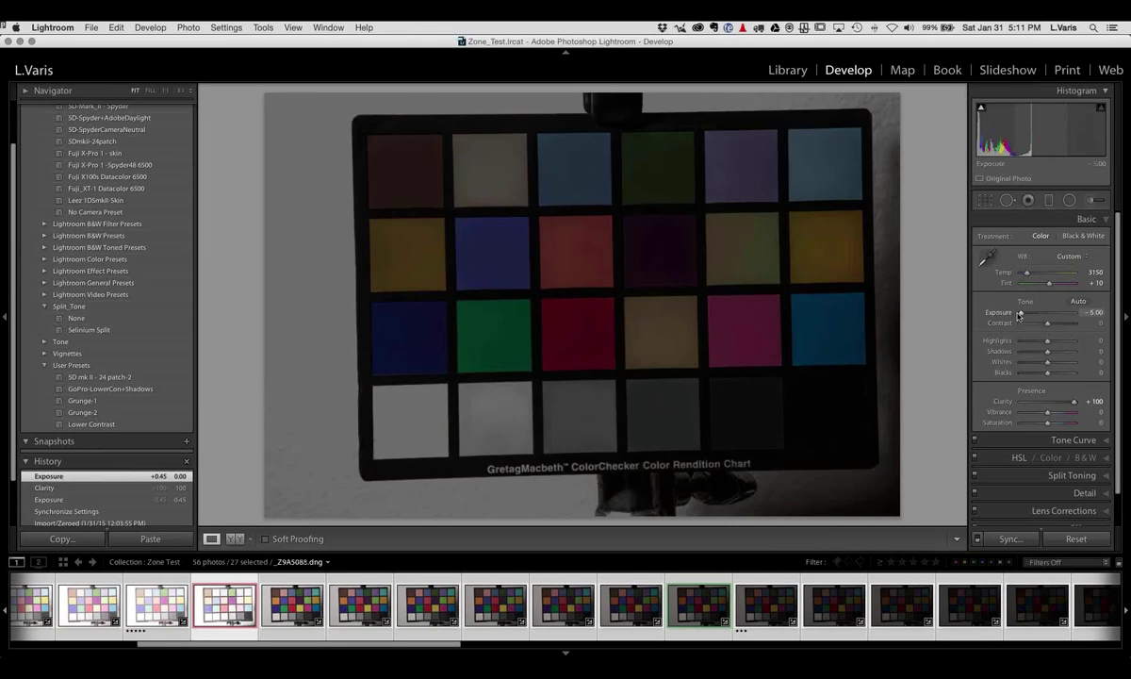
drag(1018, 316, 1045, 317)
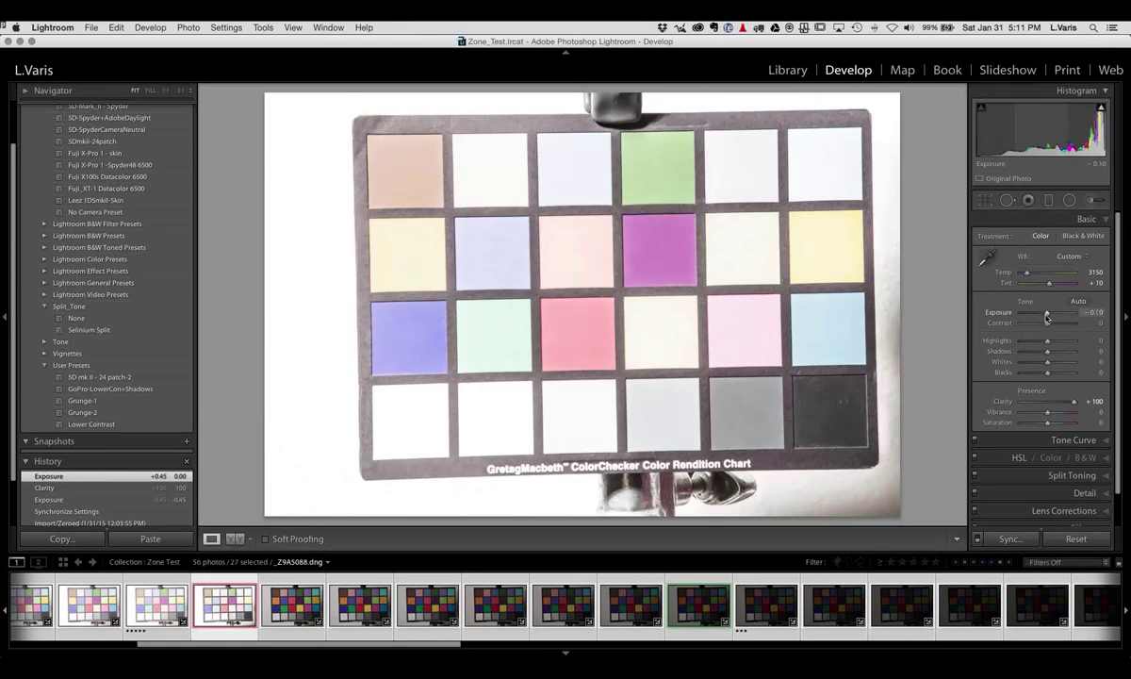
double_click(1001, 312)
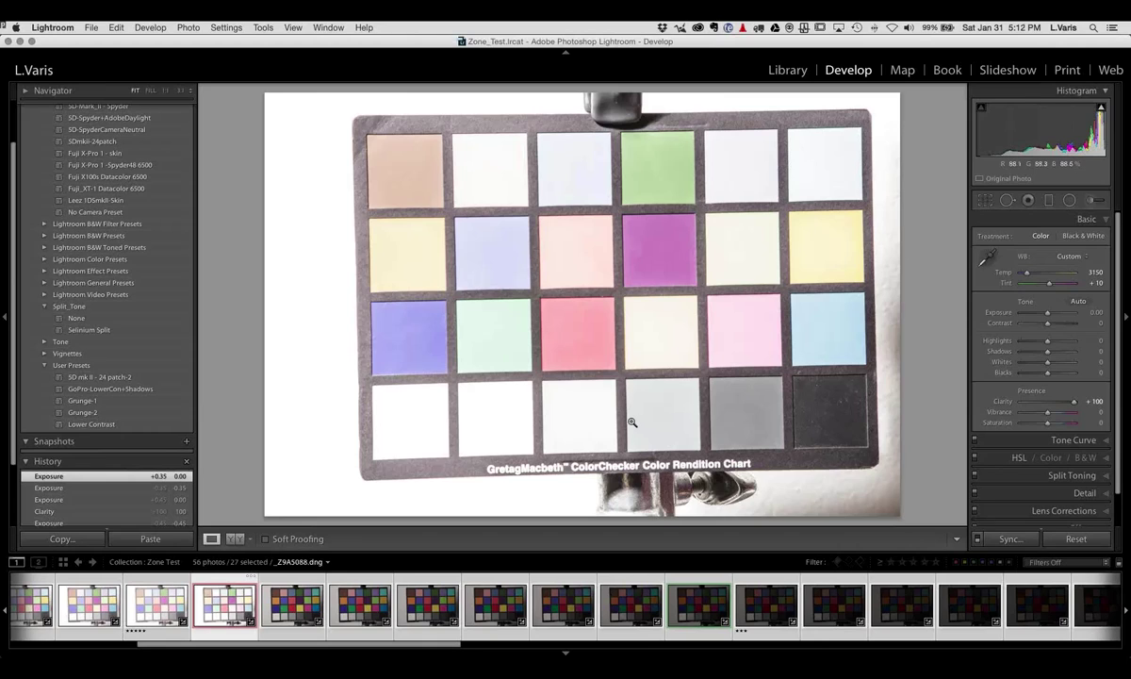
Try Exposure -0.50, reset it to 0.00, then open outdoor chart photo _Z9A5108
drag(1047, 313, 1031, 317)
double_click(1030, 317)
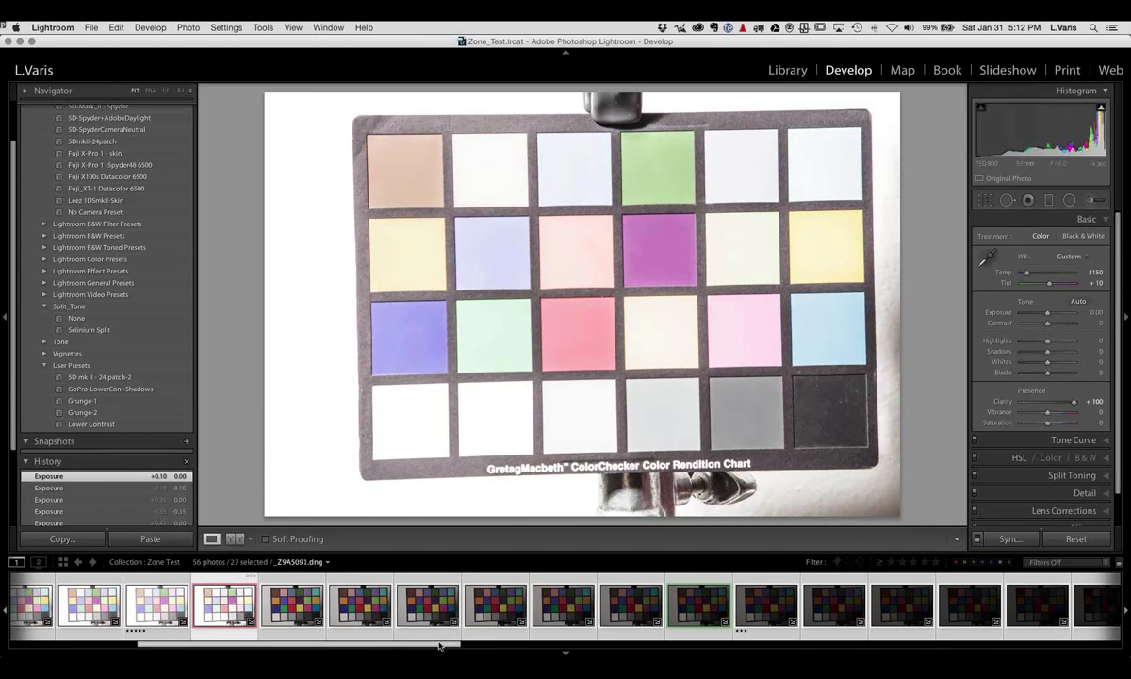
drag(439, 646, 722, 649)
click(663, 603)
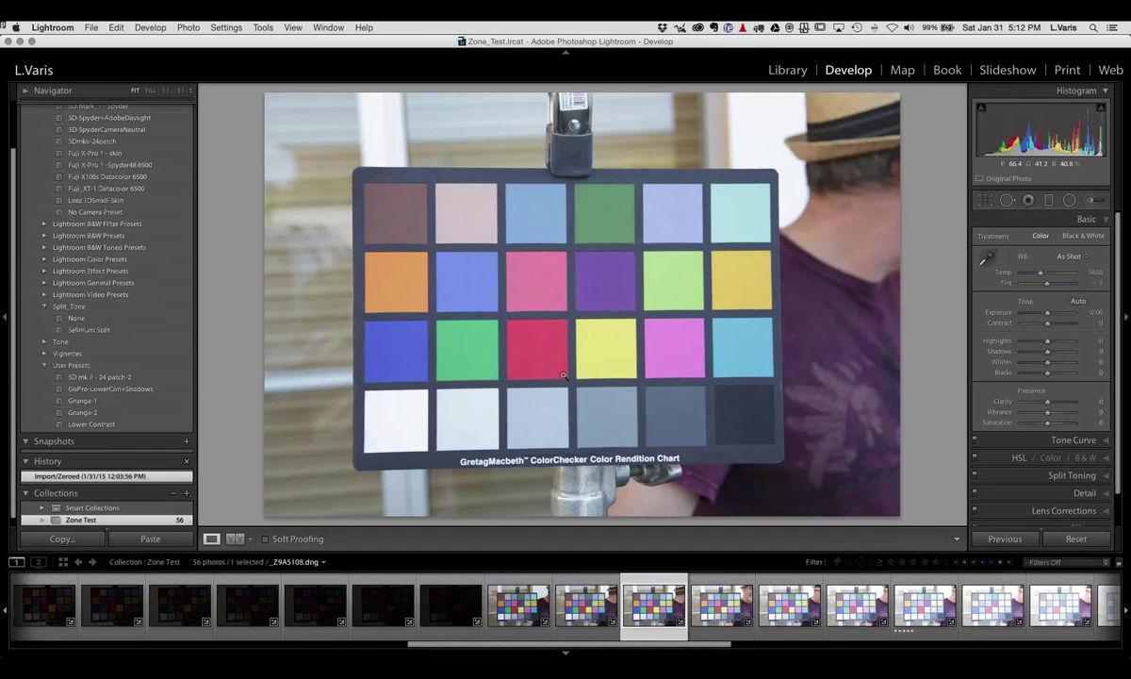
On _Z9A5106, sample the light-grey then mid-grey patch for white balance, reaching Temp 10500, Tint +16
click(525, 611)
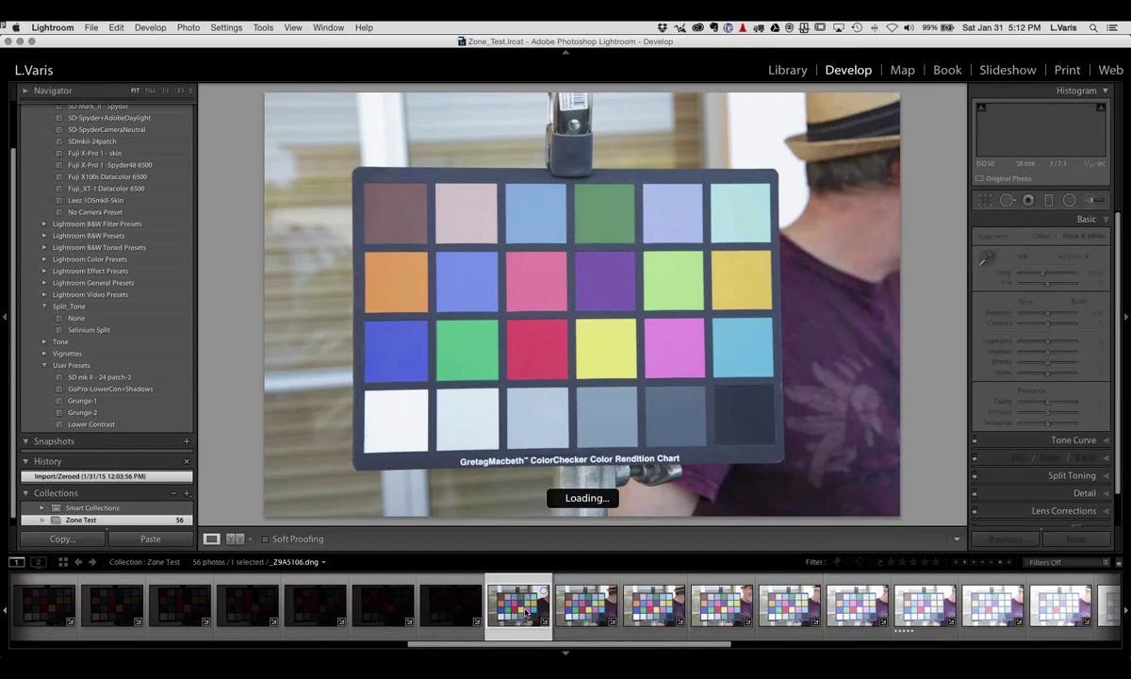
key(w)
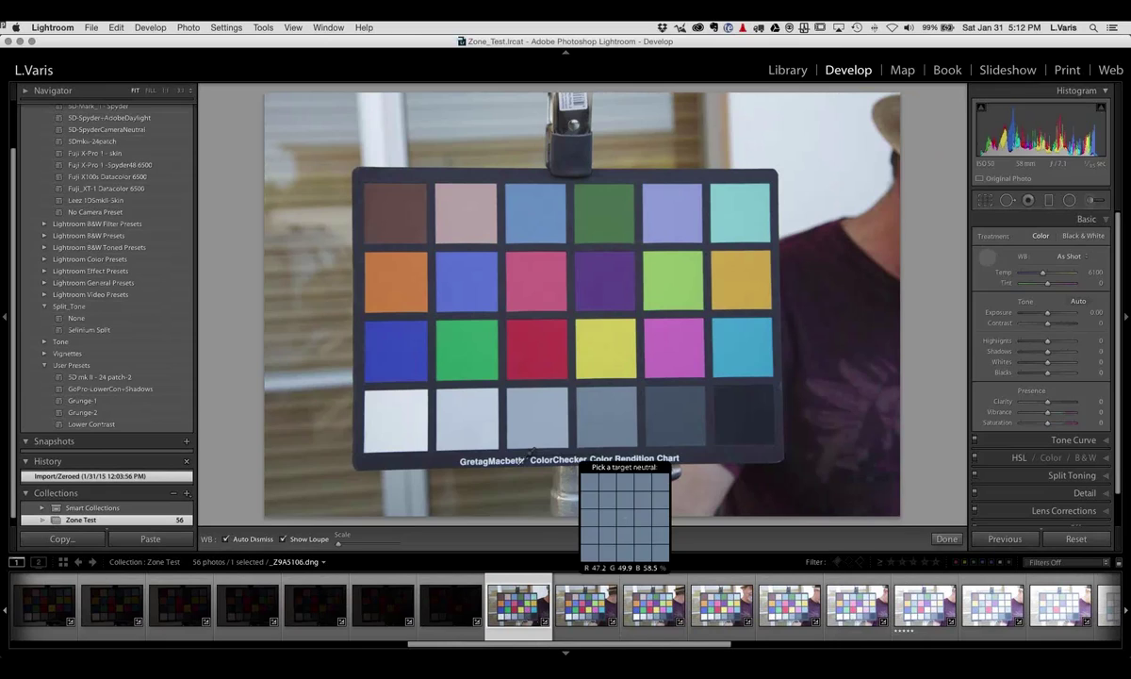
click(478, 409)
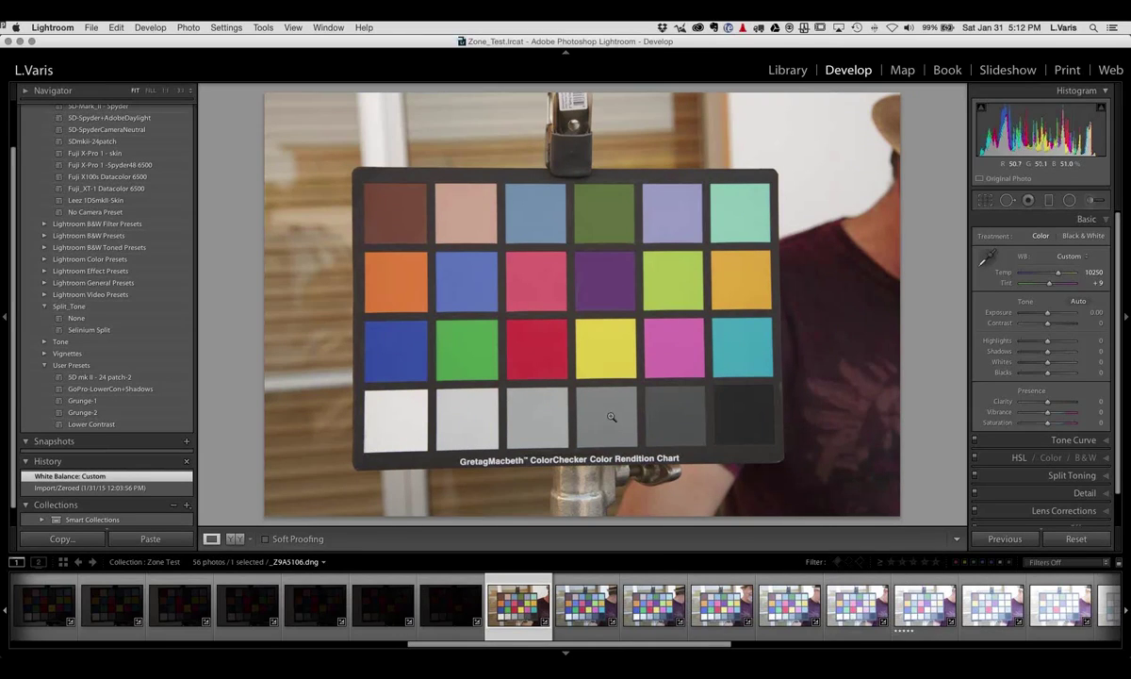
key(w)
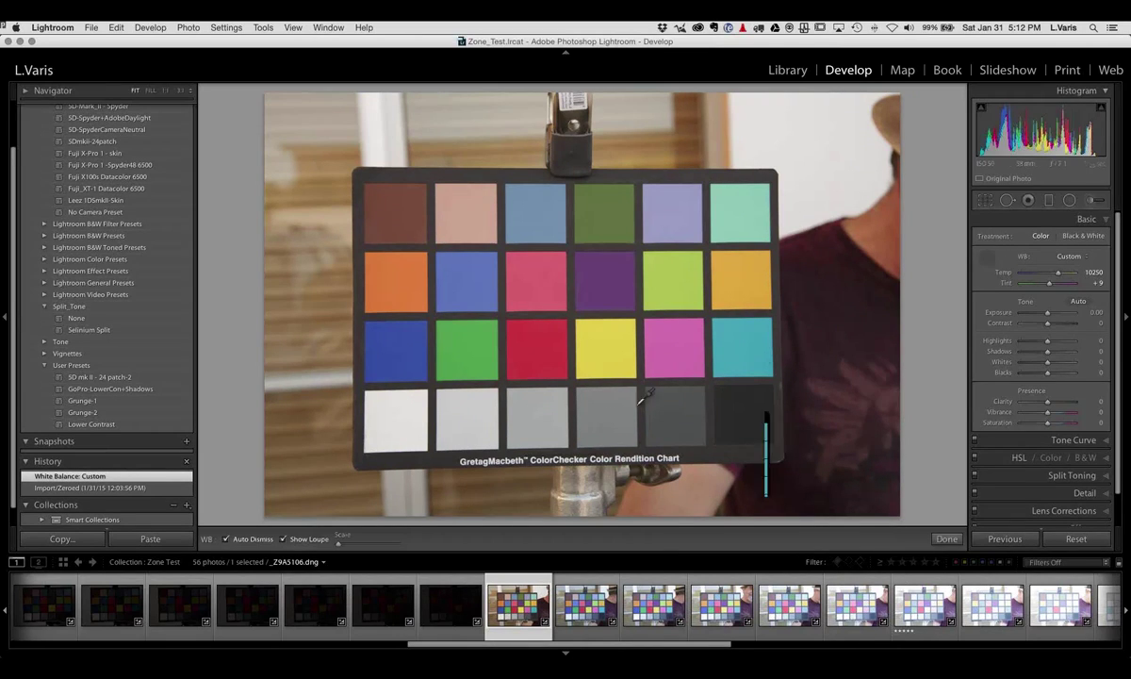
click(603, 412)
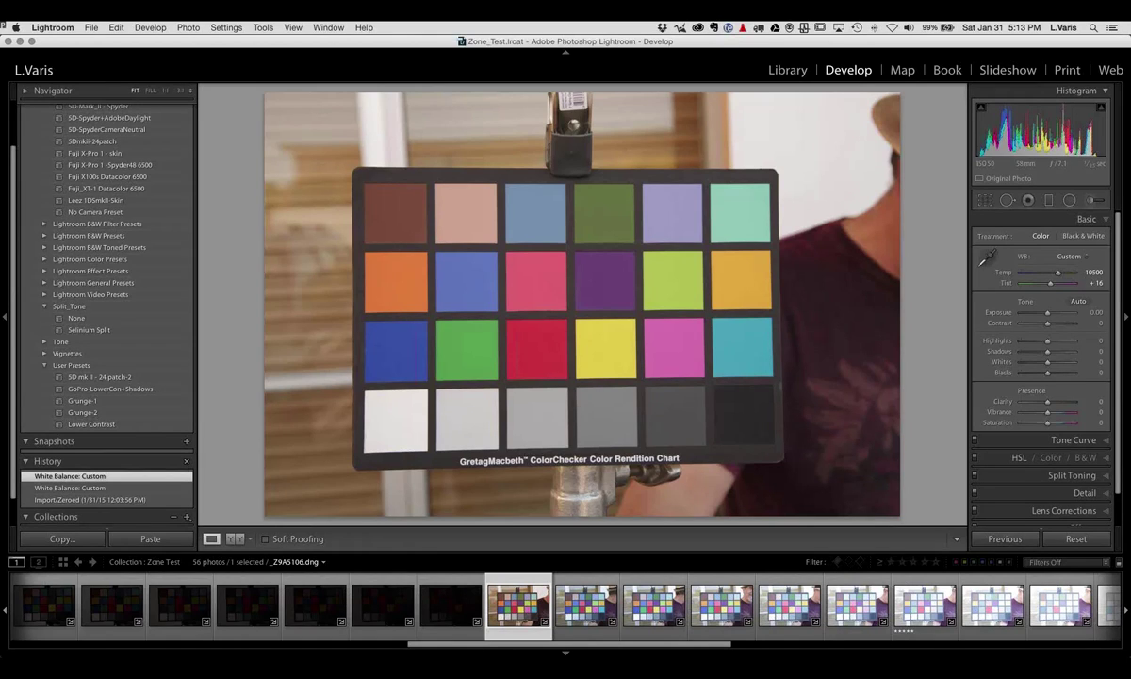
Switch to Keynote and play NewDigitalZoneSystemRetouchPro.key full screen from slide 38
key(super+Tab)
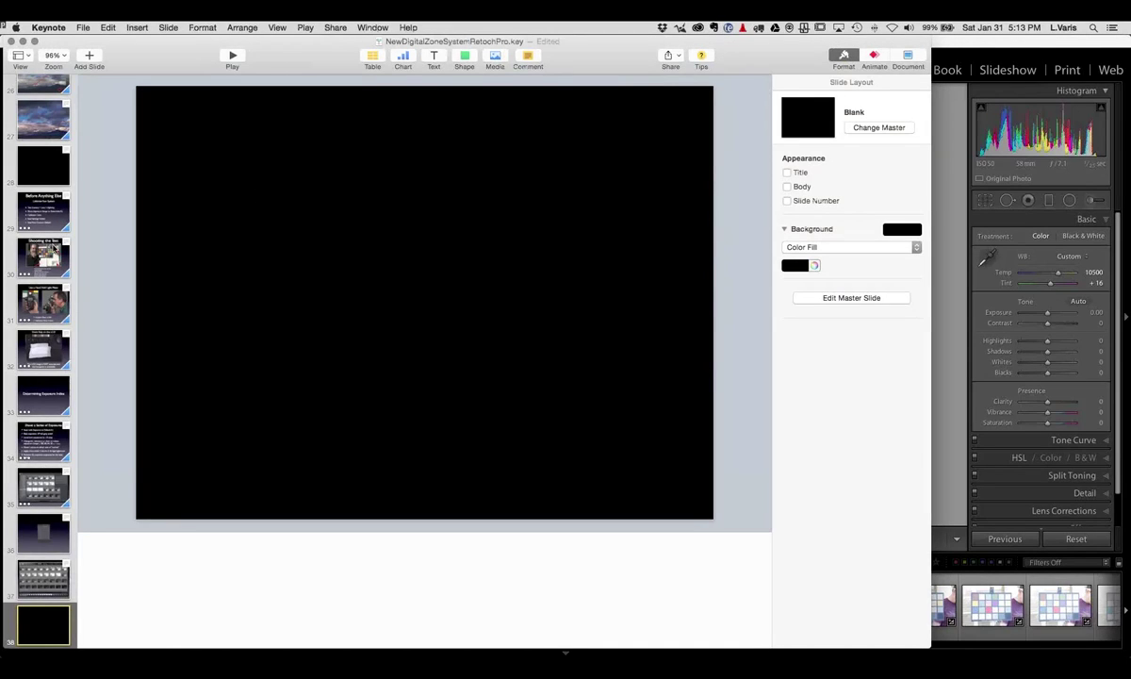
scroll(48, 444, down, 5)
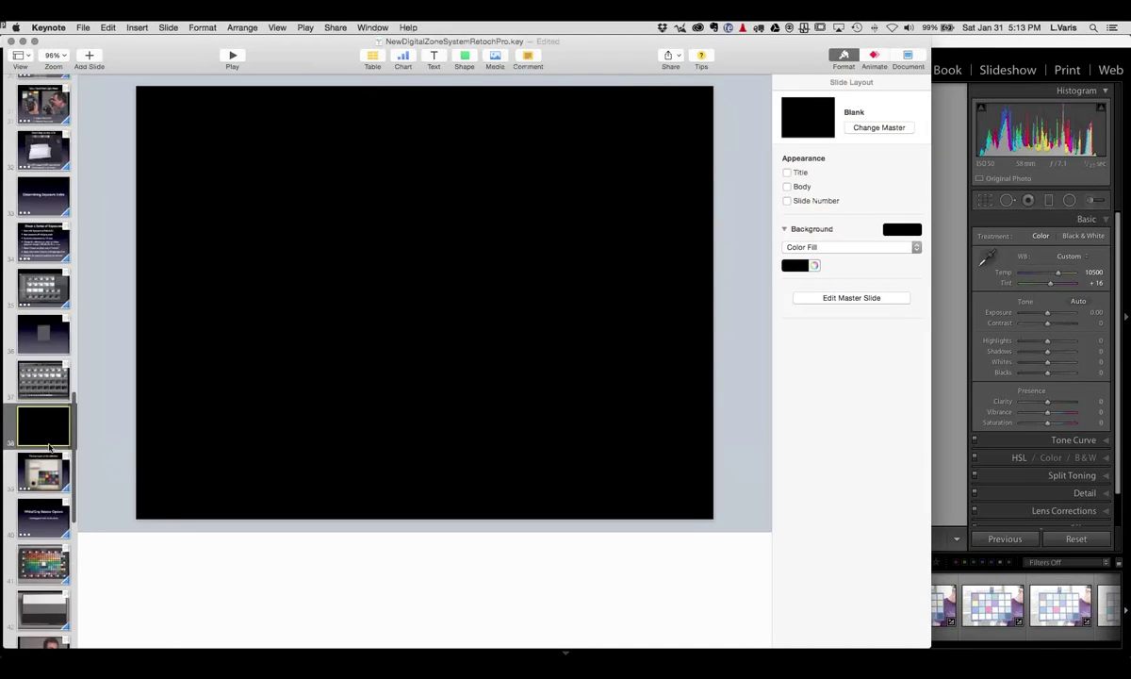
click(232, 57)
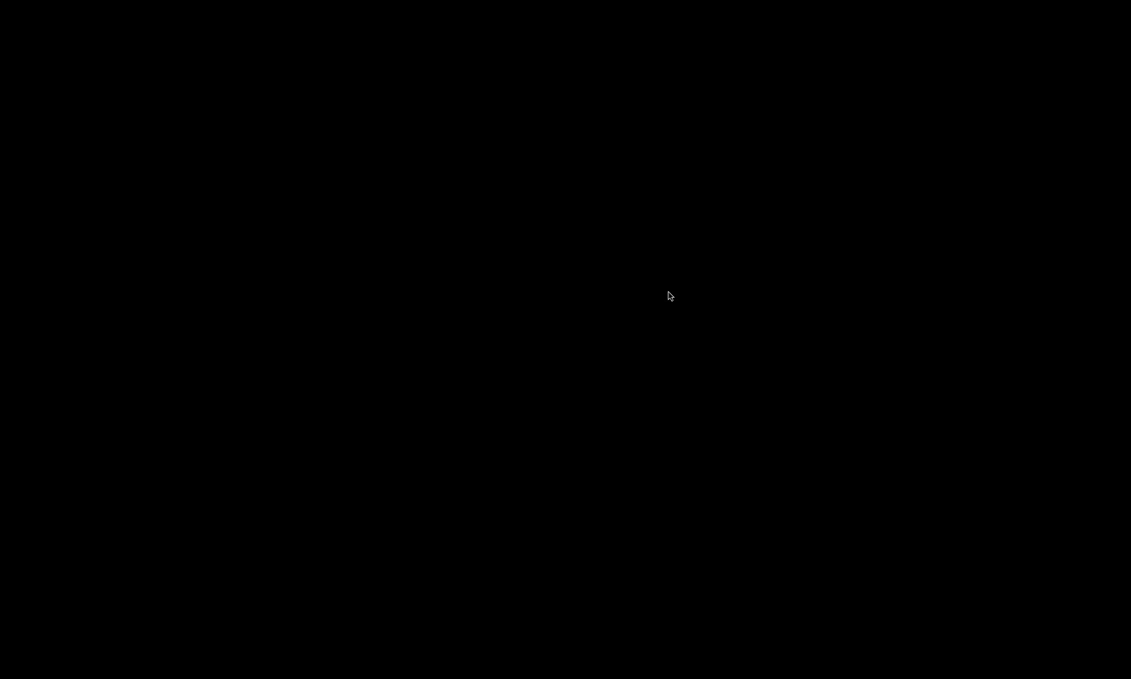